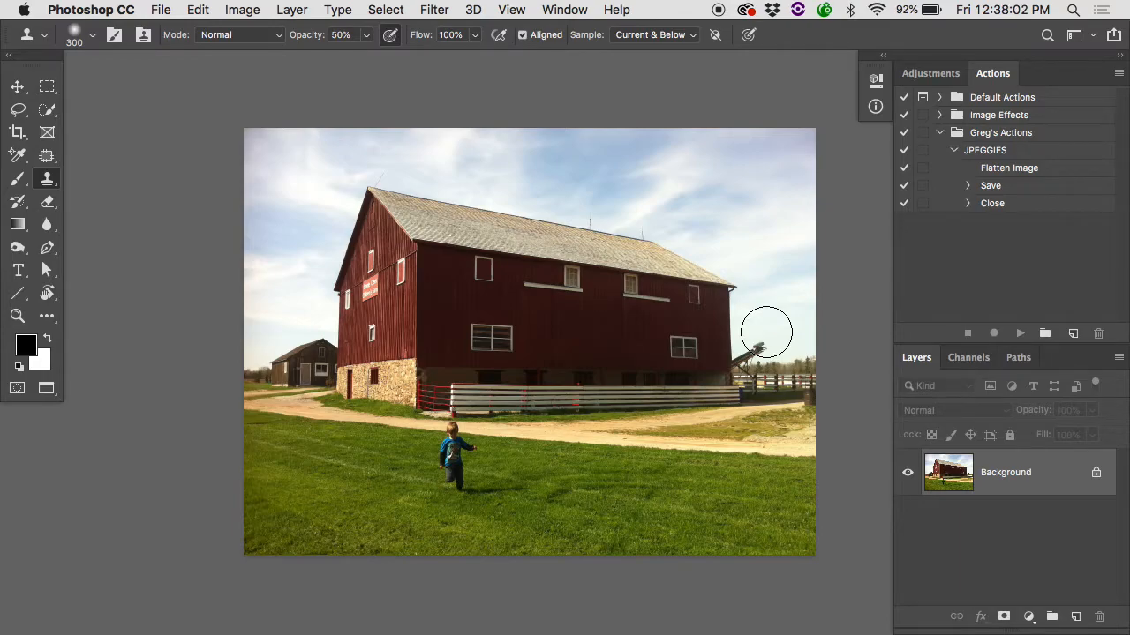
- Select the entire sky around the barn with the Quick Selection tool
key(w)
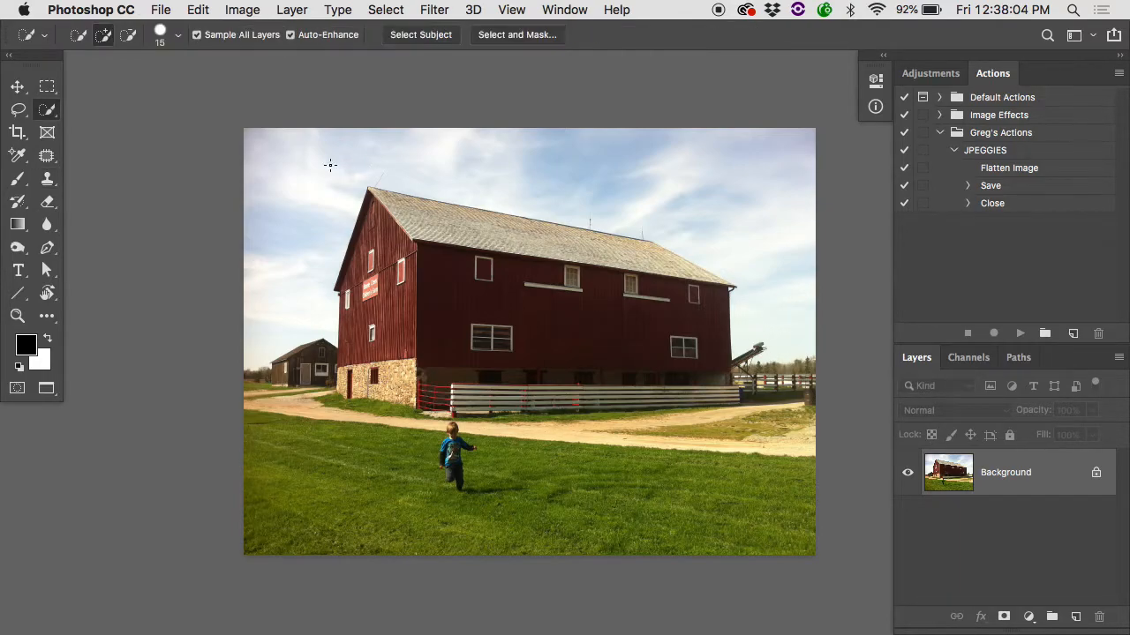
mouse_move(265, 252)
mouse_down()
mouse_move(293, 170)
mouse_move(447, 148)
mouse_move(723, 140)
mouse_up()
drag(789, 290, 788, 292)
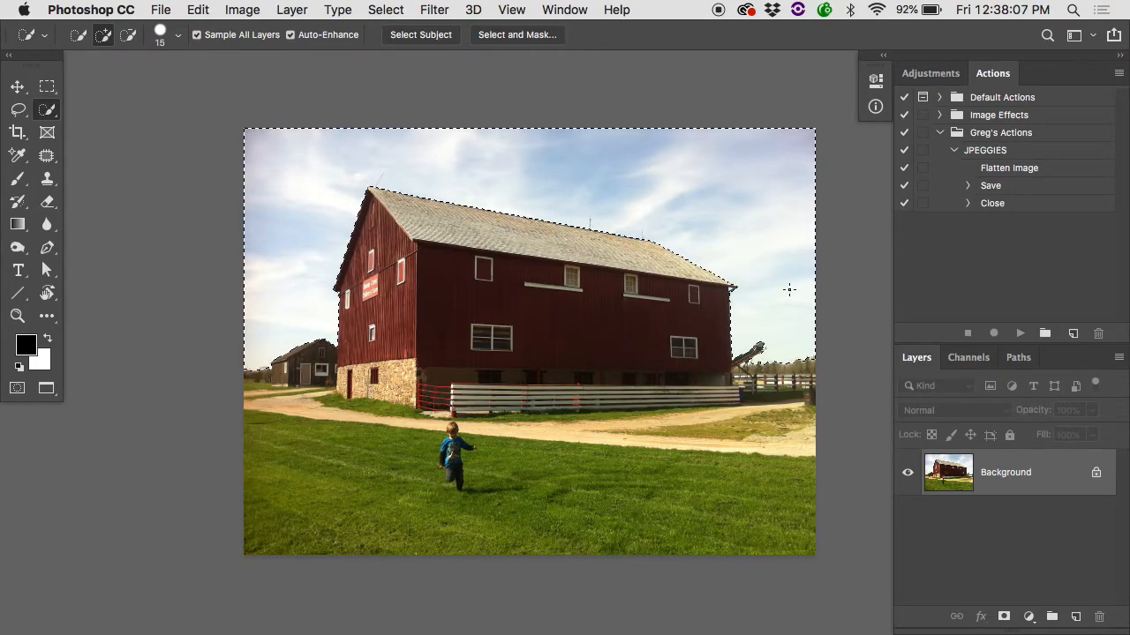
- Try a Content-Aware fill at 100% opacity on the selected sky, undo it and clear the selection
click(197, 10)
click(245, 293)
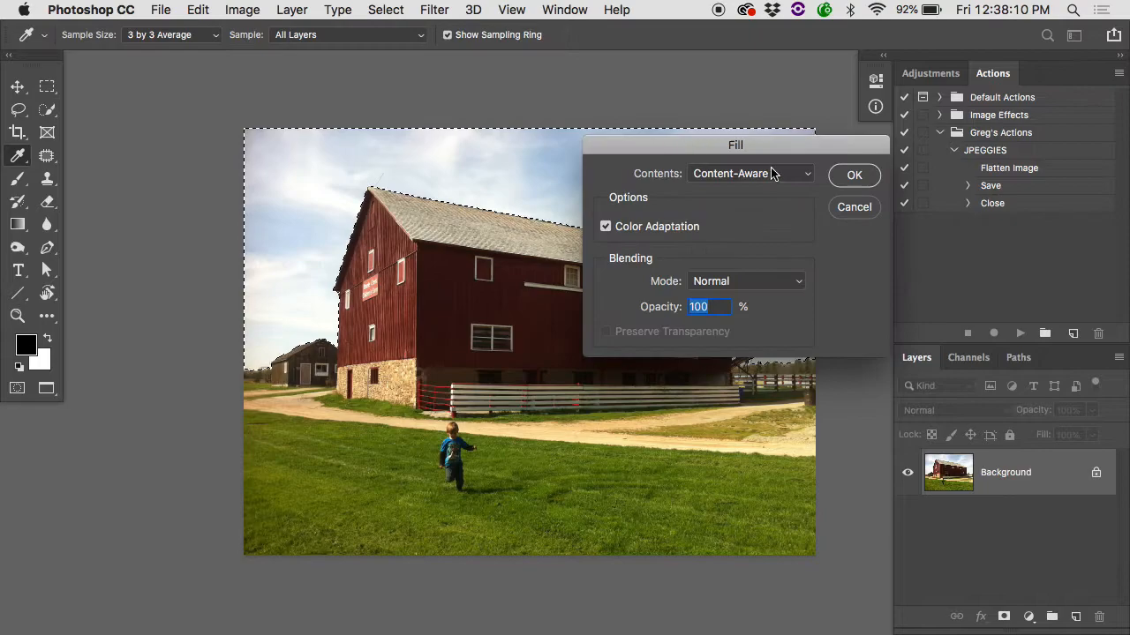
click(852, 176)
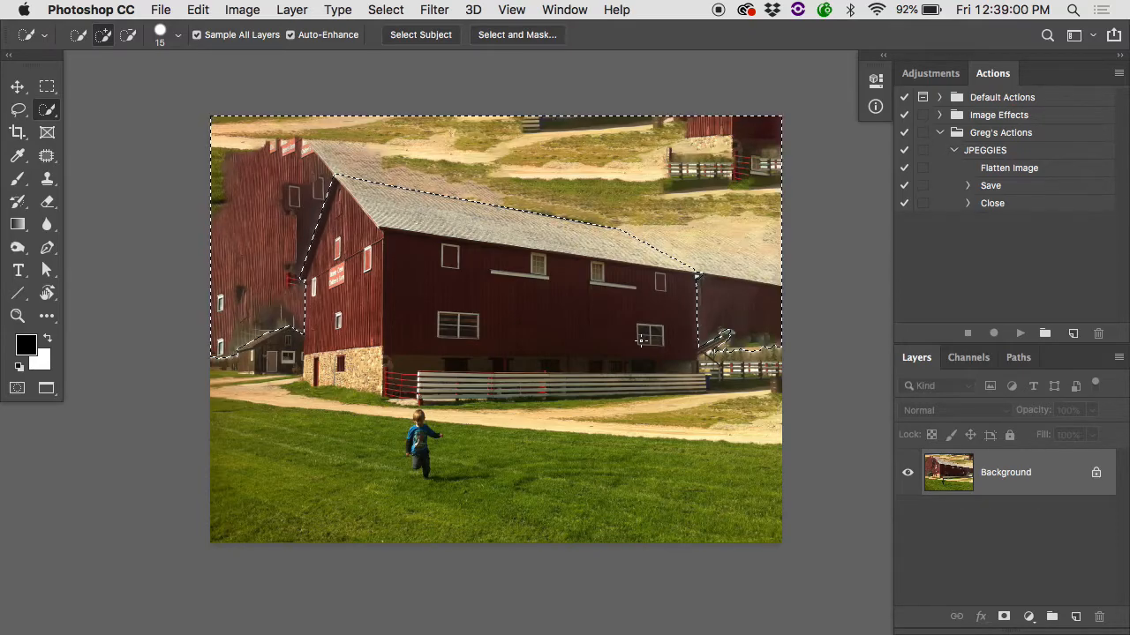
key(super+z)
key(super+d)
- Draw a loose outline around the running boy with the Patch tool
super+click(418, 458)
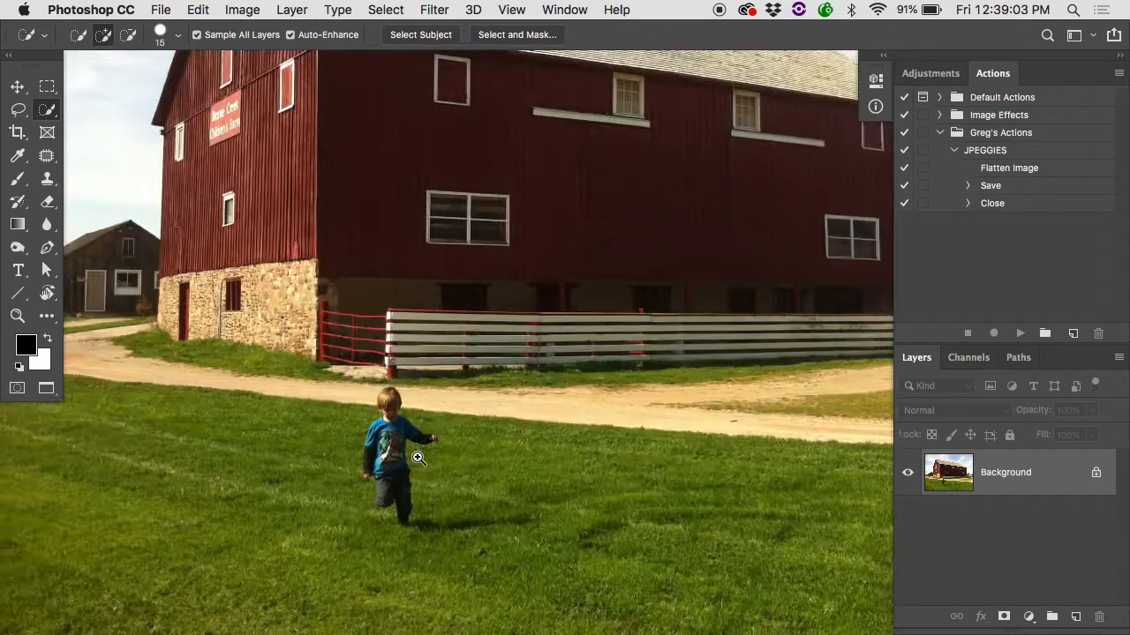
super+click(418, 458)
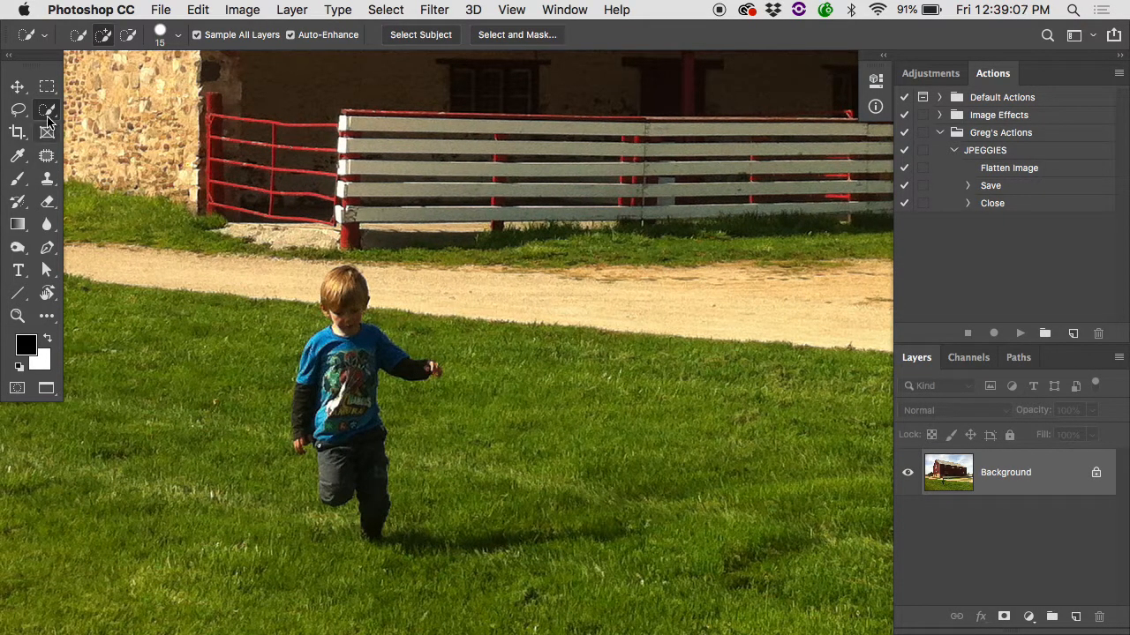
click(18, 109)
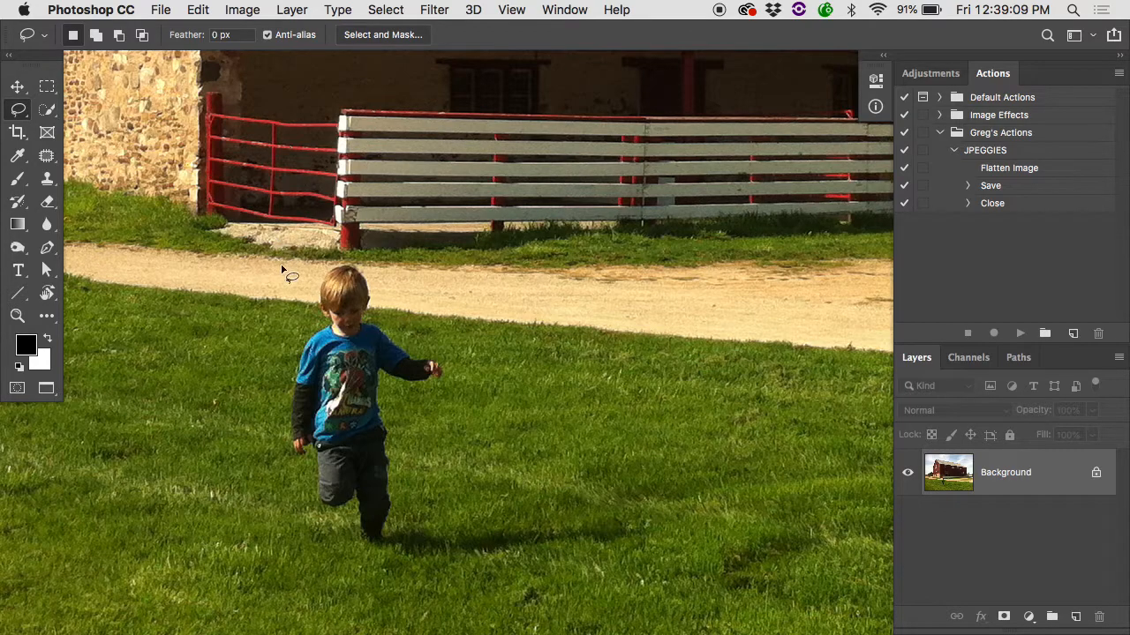
drag(47, 156, 126, 171)
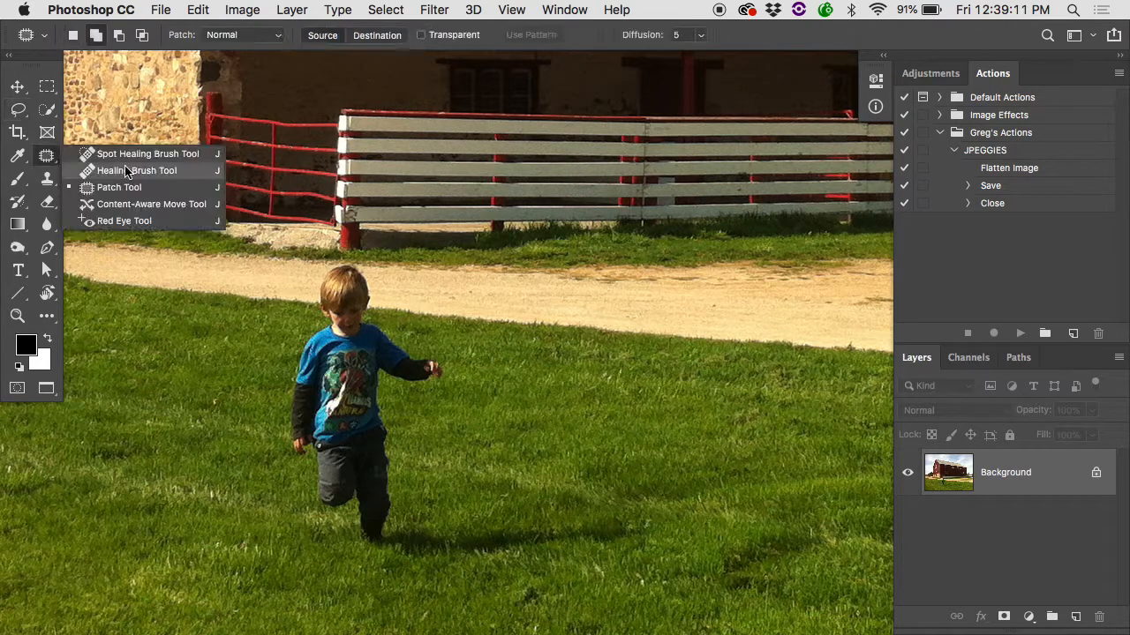
click(120, 187)
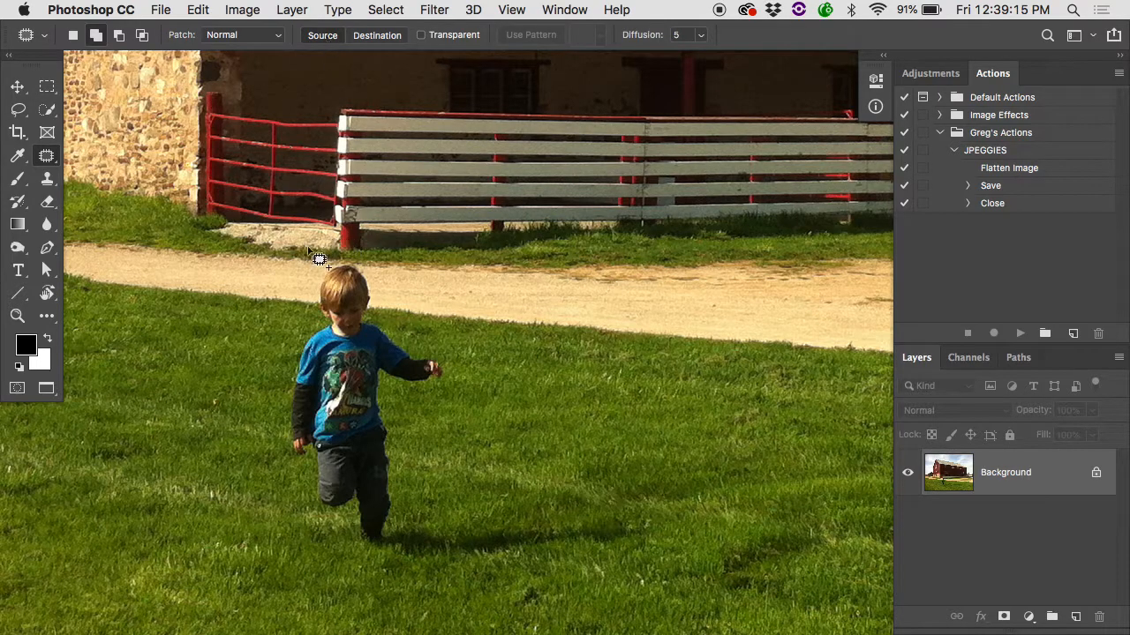
mouse_move(309, 263)
mouse_down()
mouse_move(376, 278)
mouse_move(378, 304)
mouse_move(409, 345)
mouse_move(446, 354)
mouse_move(417, 420)
mouse_move(399, 518)
mouse_move(353, 551)
mouse_move(277, 428)
mouse_move(275, 376)
mouse_move(309, 265)
mouse_up()
- Try patching the outlined boy with clean grass and path from beside him, and undo back to the outline
drag(356, 372, 191, 355)
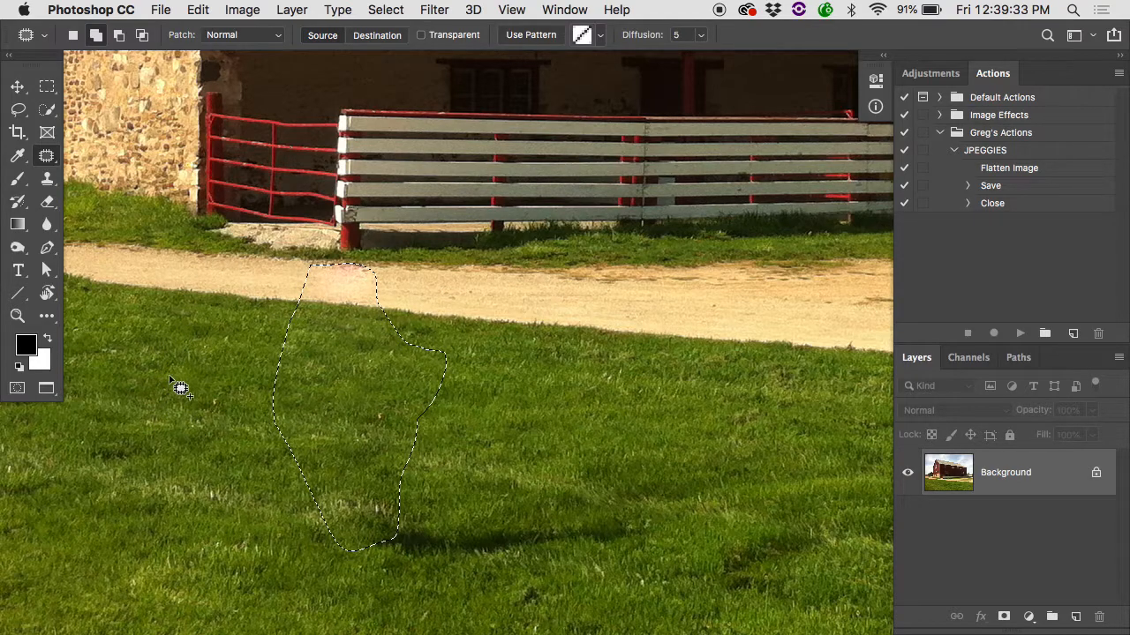
key(super+d)
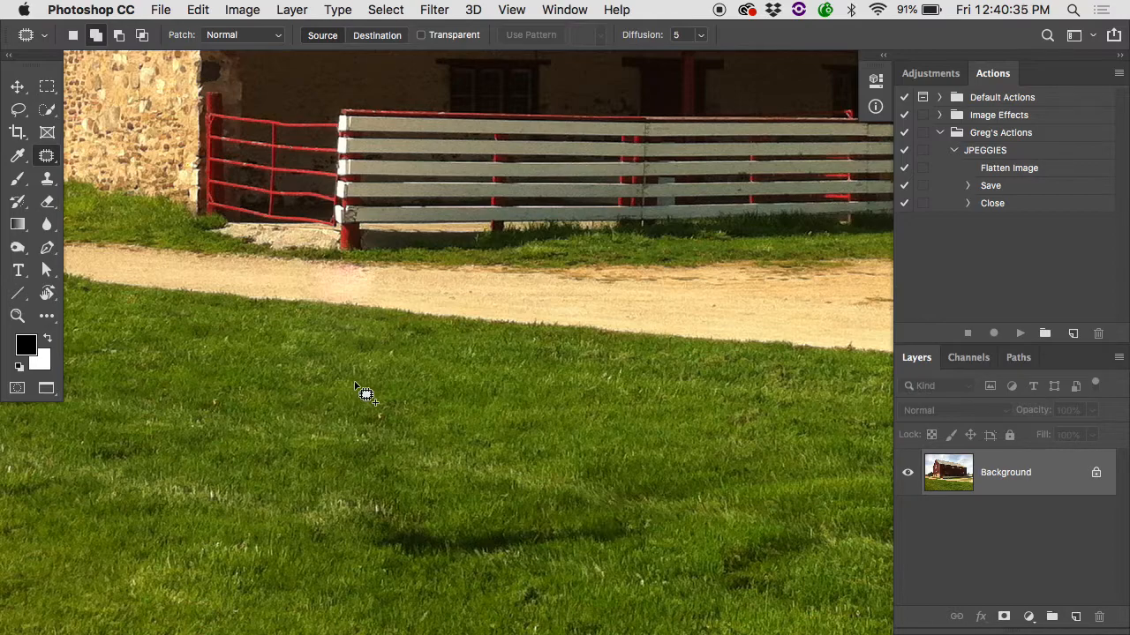
key(super+alt+z)
key(super+alt+z)
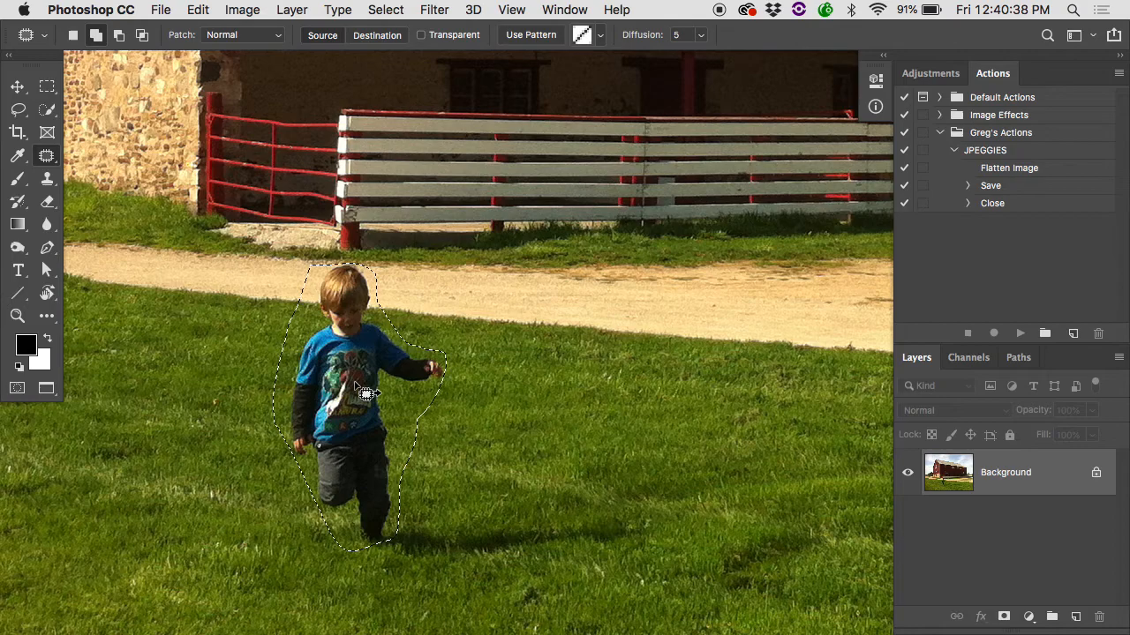
- Subtract a small area just above the boy's head from the selection with the Lasso tool
click(18, 109)
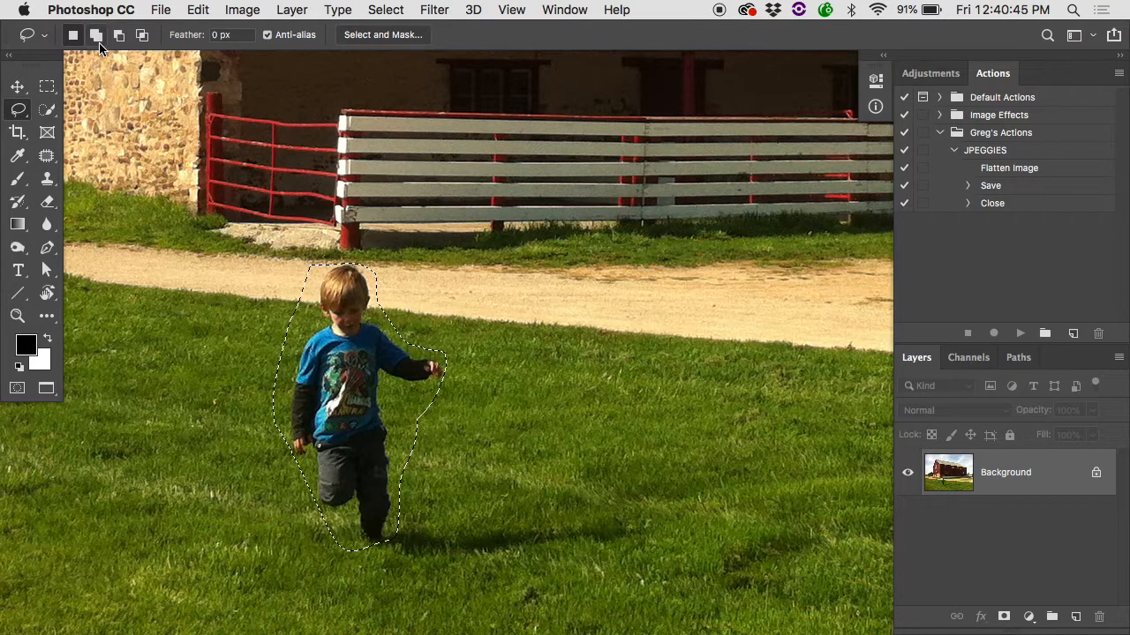
key(super+equal)
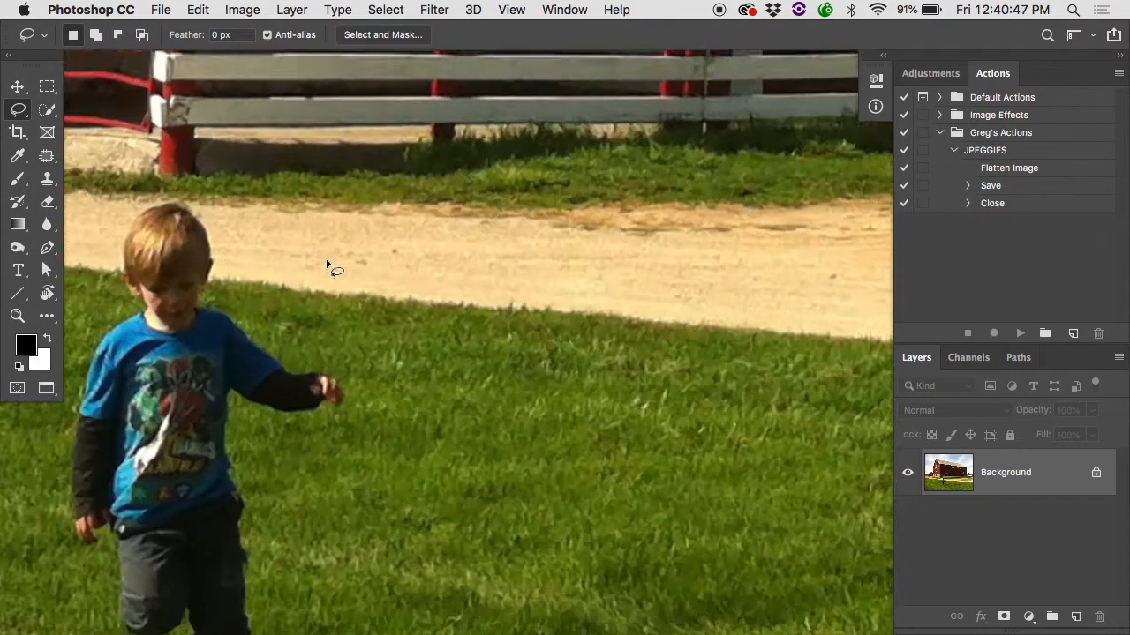
scroll(327, 263, left, 3)
scroll(326, 263, up, 2)
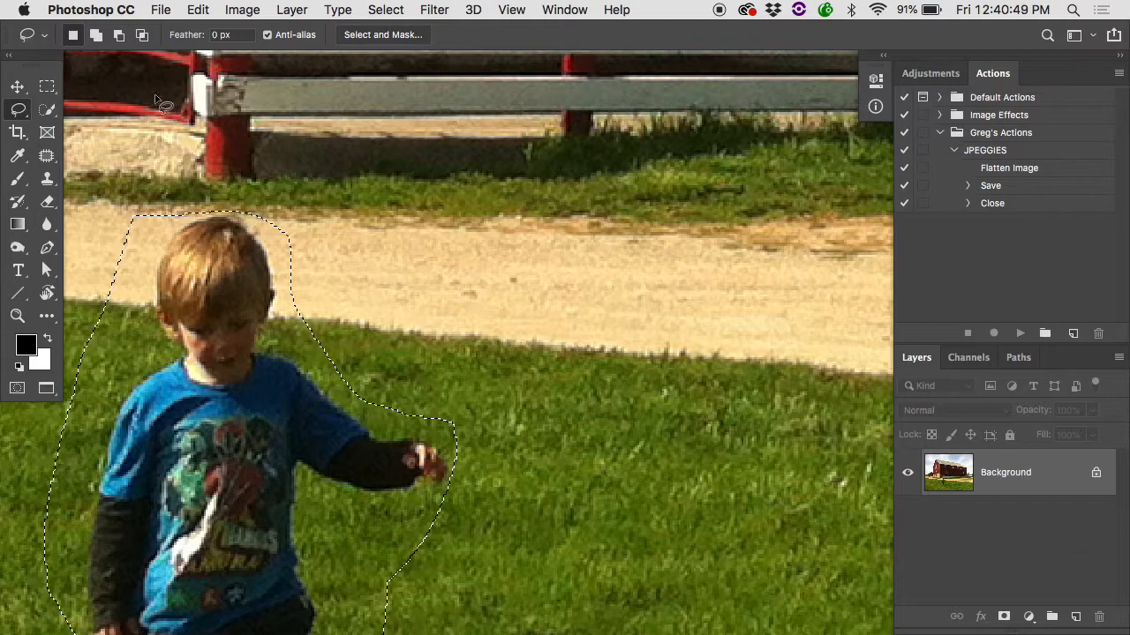
click(119, 35)
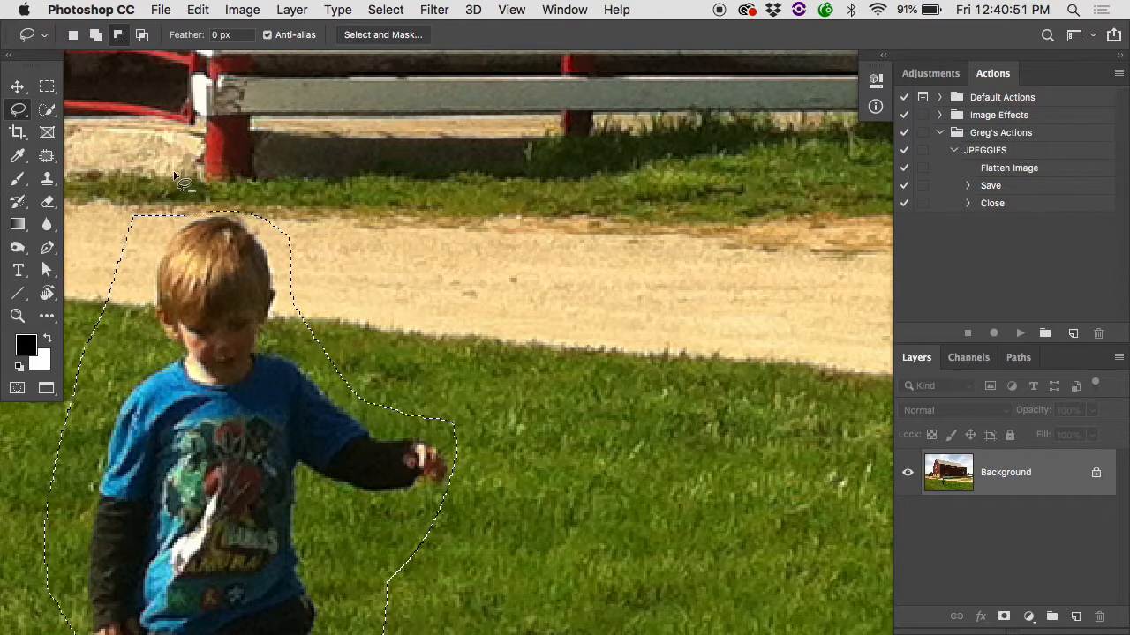
mouse_move(156, 195)
mouse_down()
mouse_move(179, 225)
mouse_move(226, 214)
mouse_move(282, 229)
mouse_move(295, 196)
mouse_move(256, 181)
mouse_up()
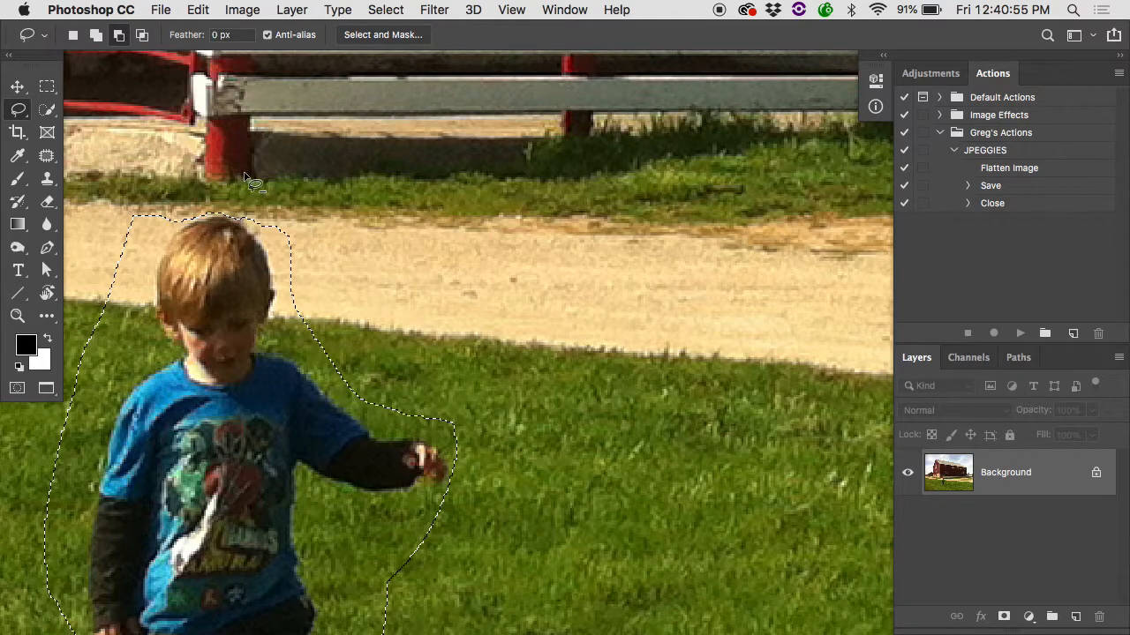
- Add the boy's shadow on the grass to the selection with the Lasso tool
click(96, 34)
scroll(300, 318, down, 10)
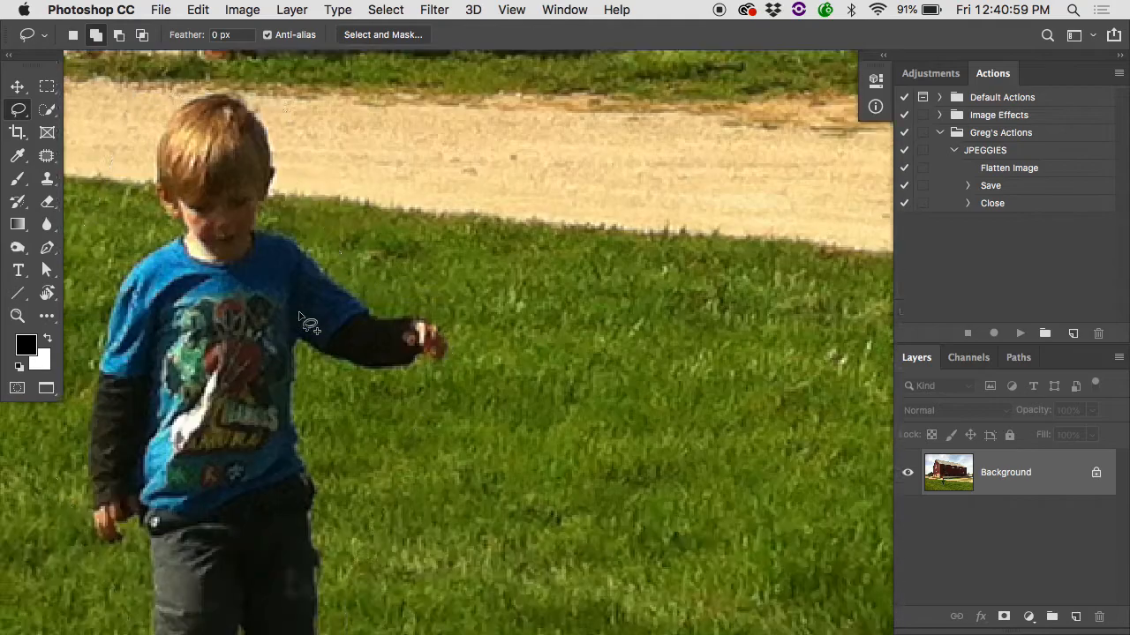
mouse_move(208, 311)
mouse_down()
mouse_move(248, 328)
mouse_move(692, 301)
mouse_move(773, 315)
mouse_move(826, 386)
mouse_move(743, 432)
mouse_move(547, 454)
mouse_move(293, 453)
mouse_move(202, 441)
mouse_move(137, 402)
mouse_up()
key(super+minus)
key(super+minus)
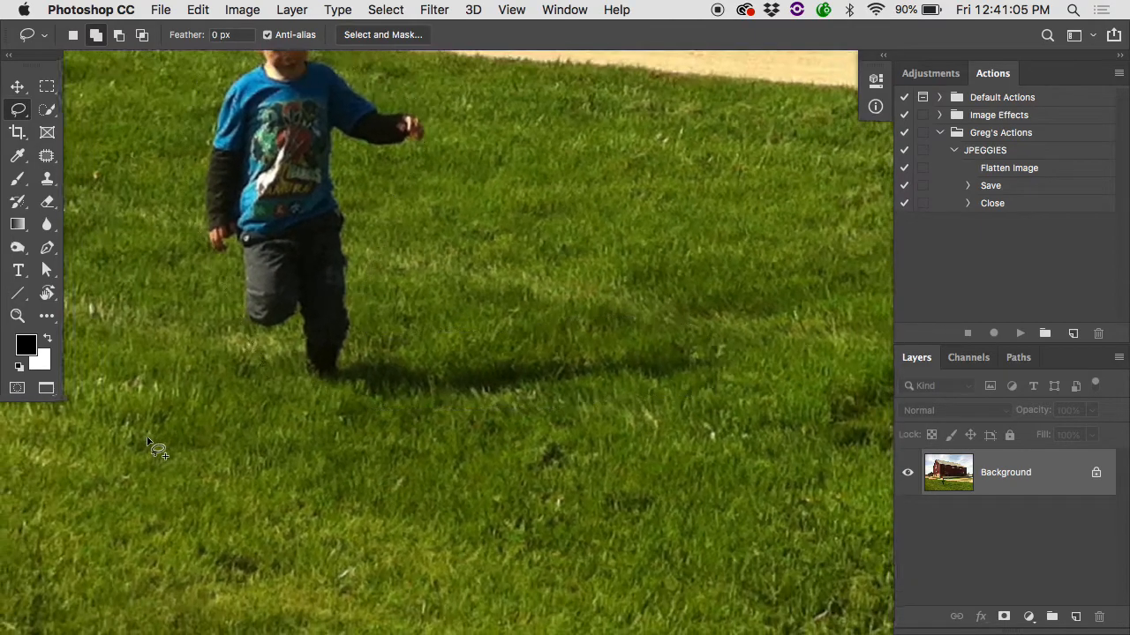
key(super+minus)
key(super+minus)
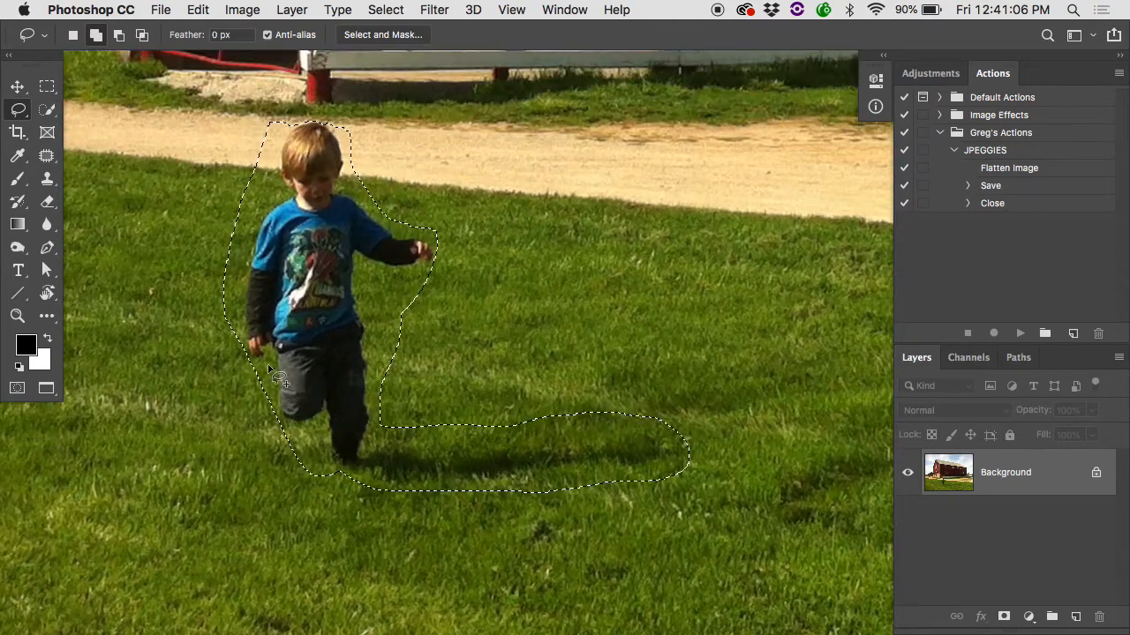
- Try patching the boy and his shadow with grass and path from beside him, undo it and clear the selection
click(47, 157)
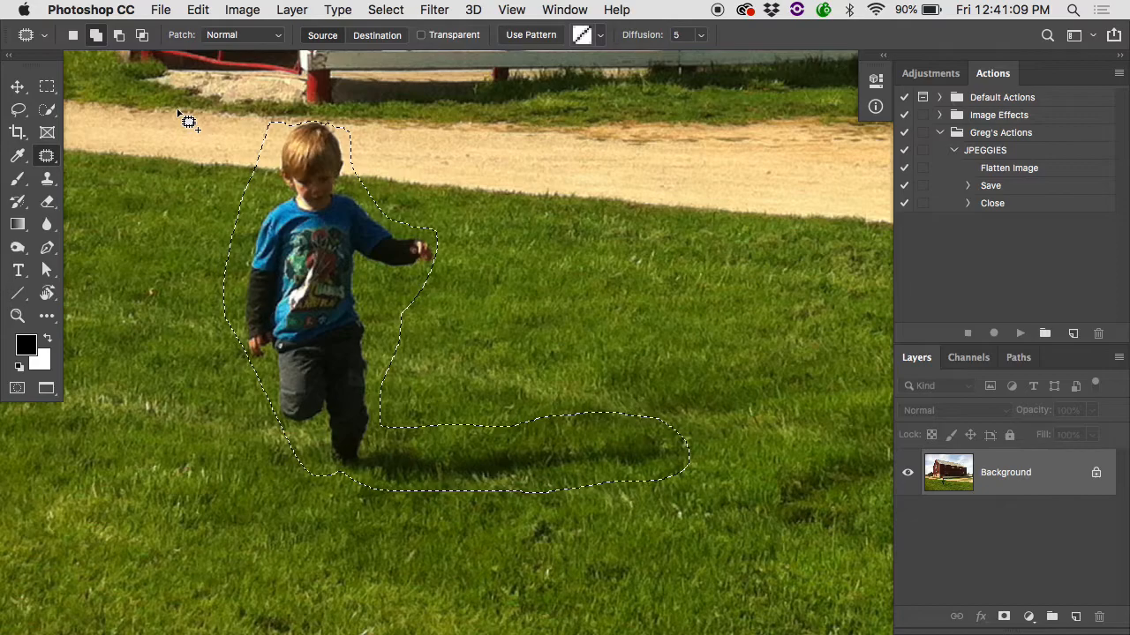
scroll(187, 120, left, 5)
scroll(188, 121, left, 3)
drag(545, 235, 133, 194)
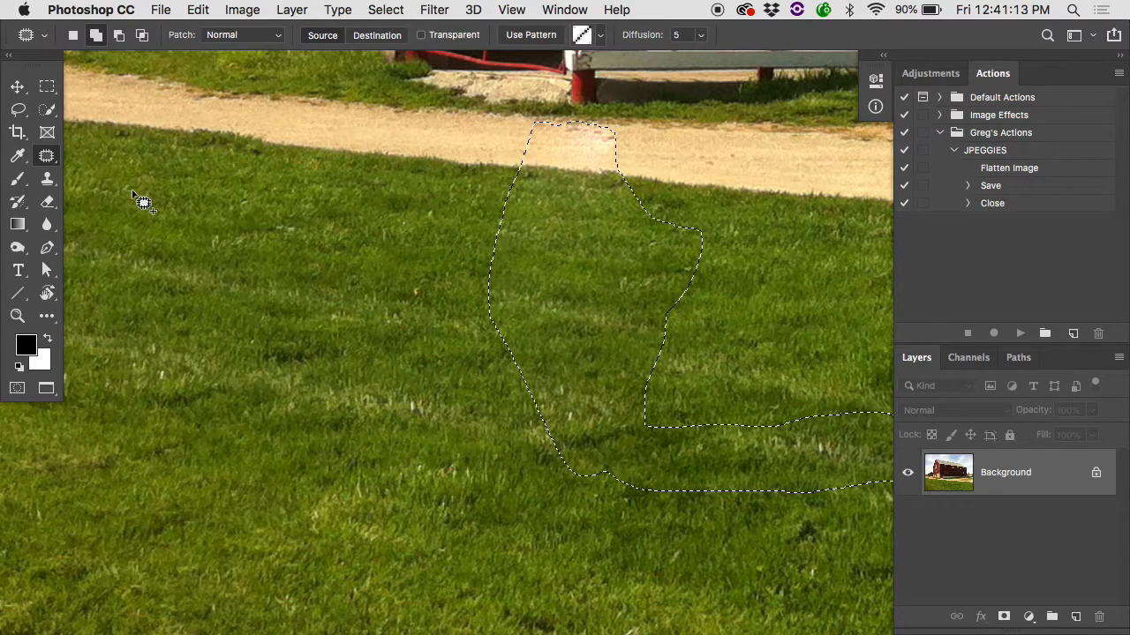
scroll(279, 252, up, 4)
key(cmd+d)
key(cmd+z)
key(cmd+z)
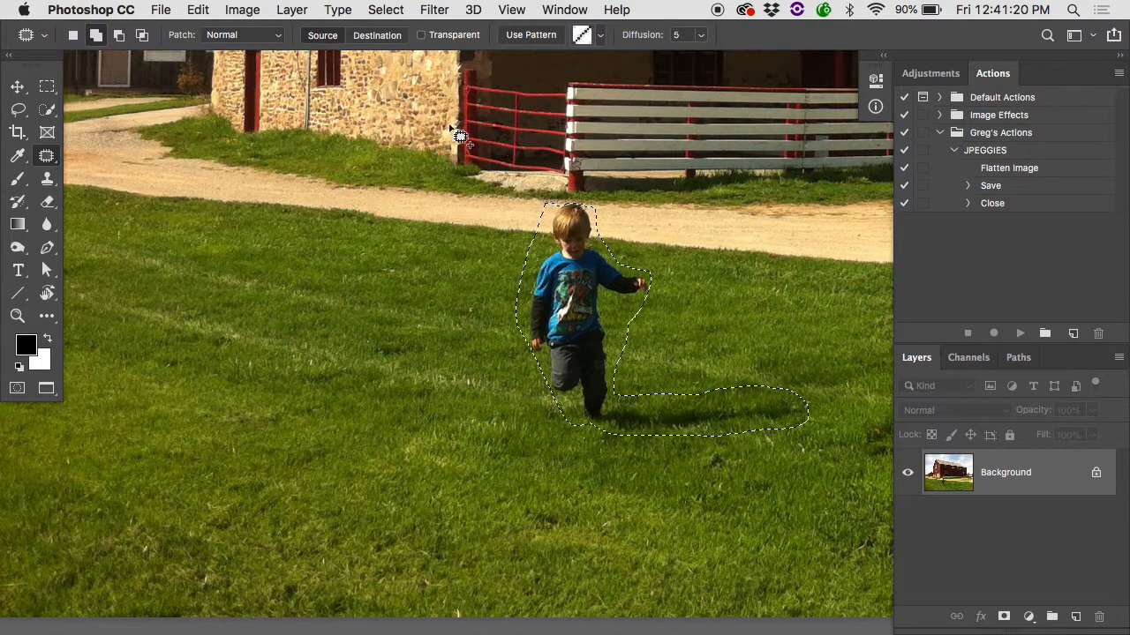
key(cmd+d)
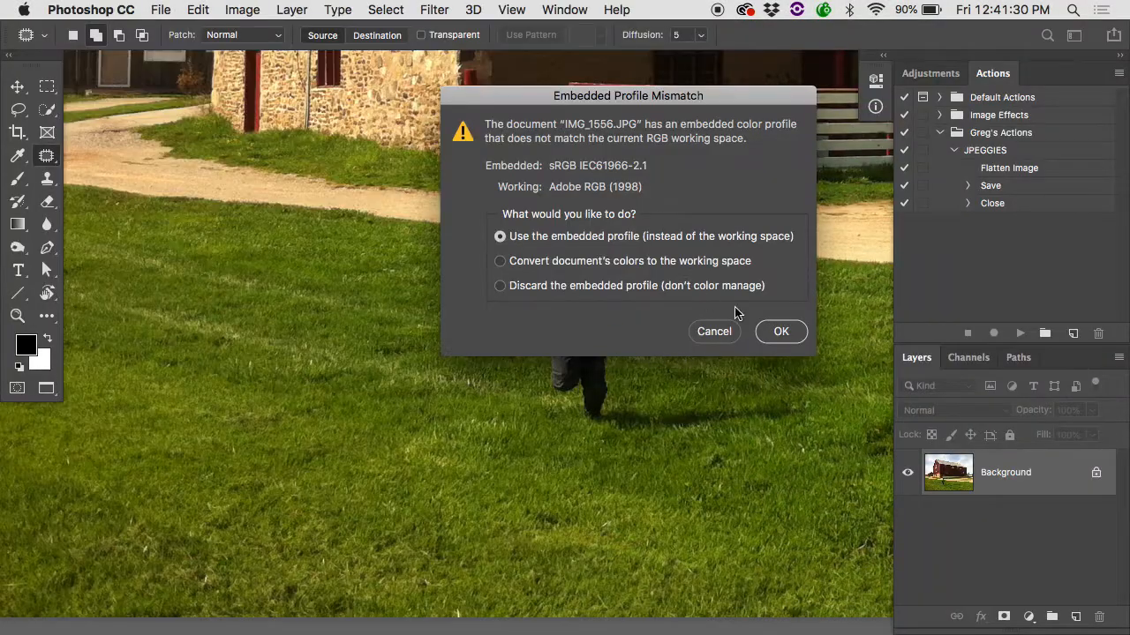
- Open IMG_1556.JPG with its embedded color profile and outline the boy at the photo's lower edge with the Patch tool
click(782, 332)
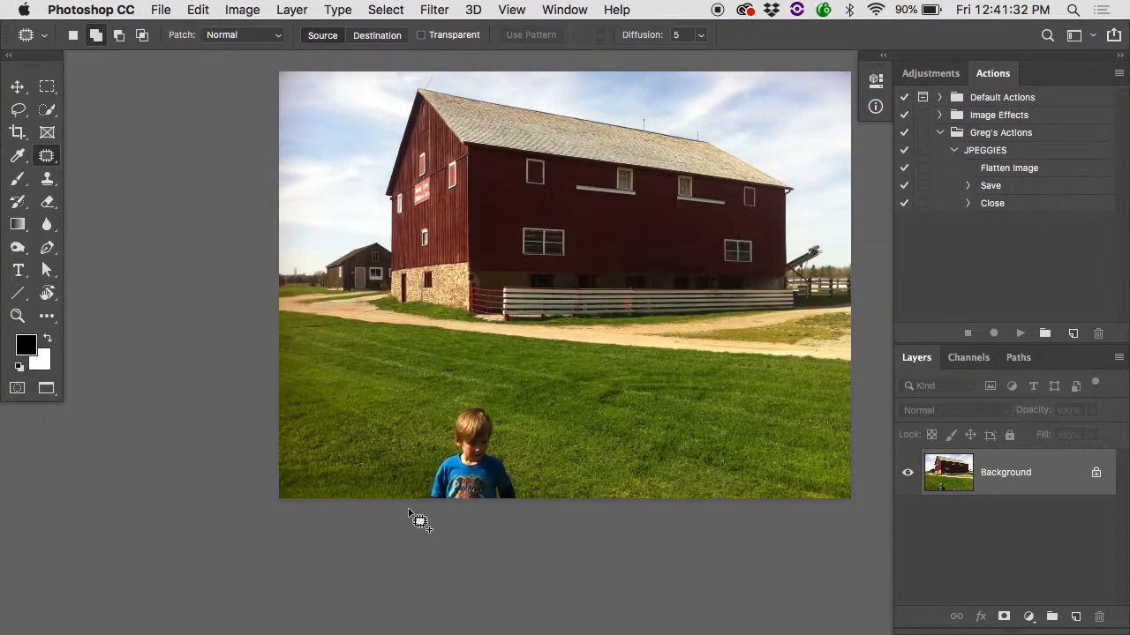
mouse_move(421, 520)
mouse_down()
mouse_move(441, 397)
mouse_move(487, 393)
mouse_move(518, 454)
mouse_move(527, 519)
mouse_up()
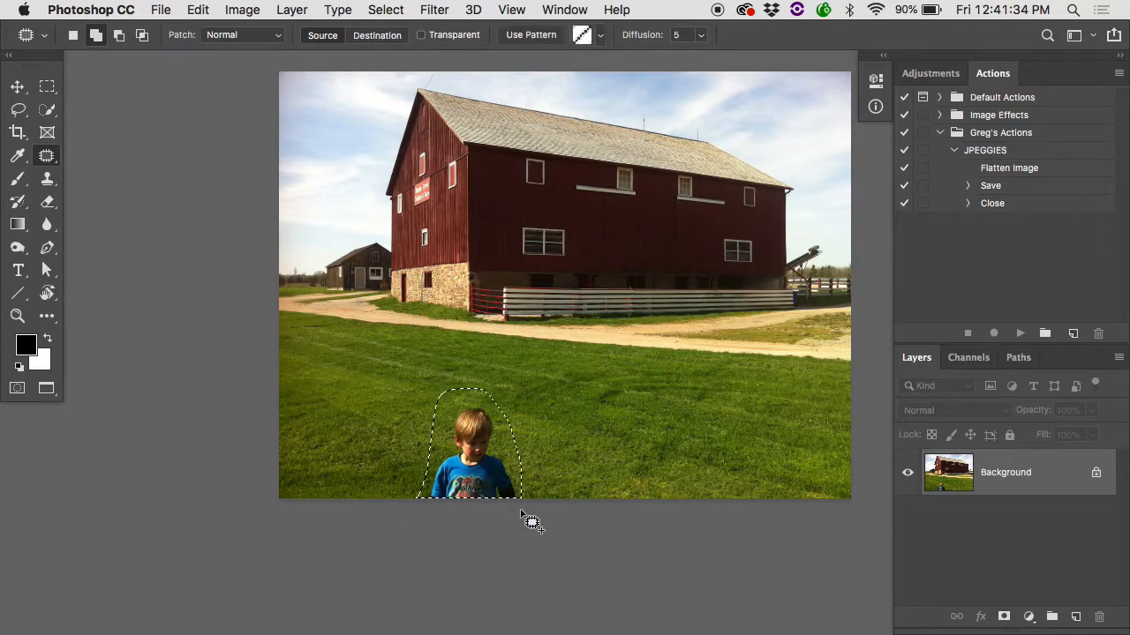
- Try patching the outlined boy with nearby grass in Source mode, undo it and clear the selection
drag(479, 480, 608, 474)
key(super+plus)
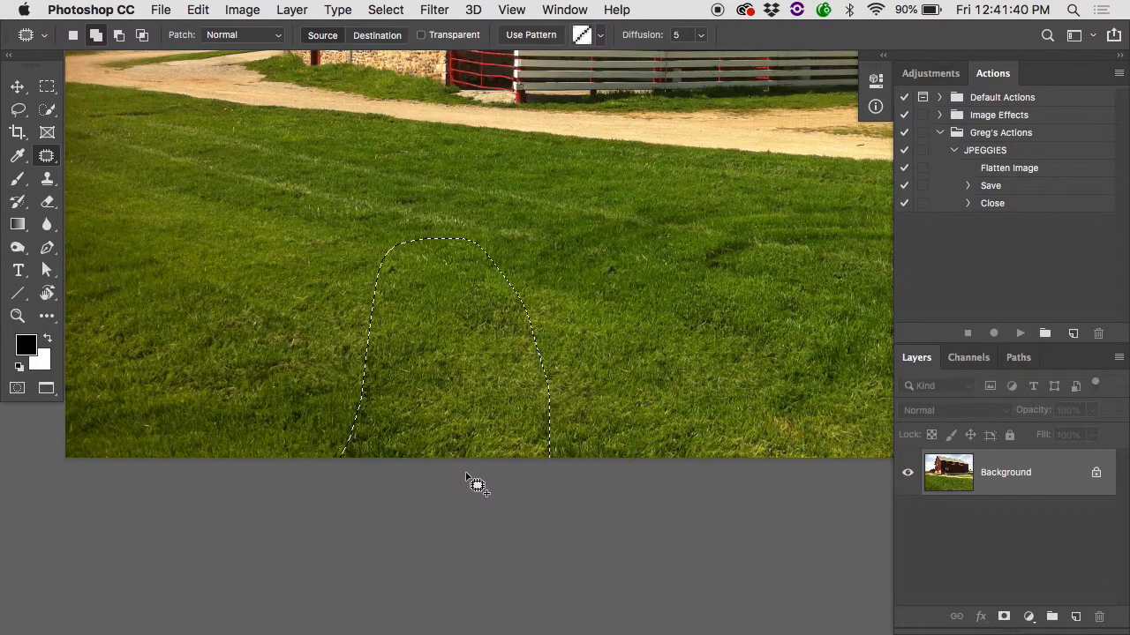
key(super+z)
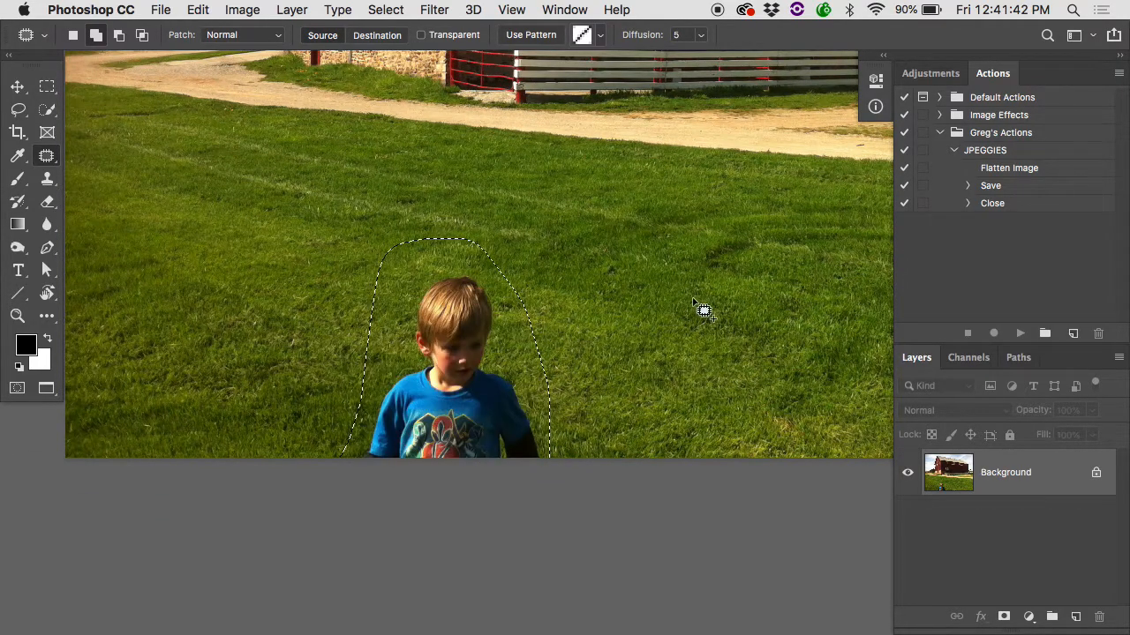
key(super+d)
- Set the Patch tool to Destination, outline clean grass beside the boy and place that patch over him
click(370, 36)
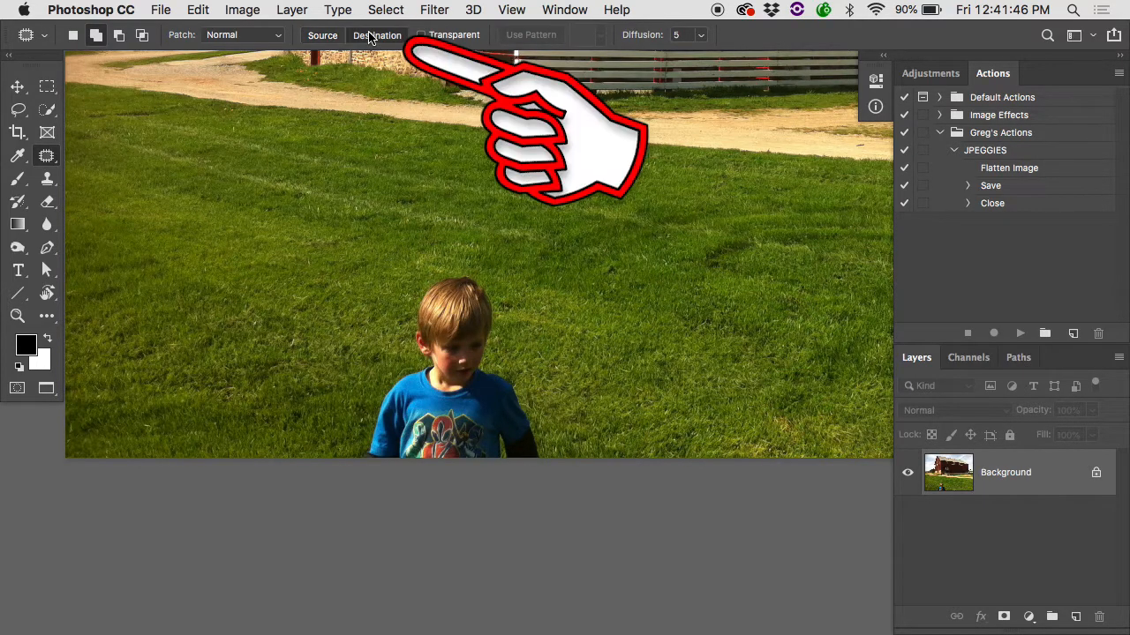
mouse_move(727, 272)
mouse_down()
mouse_move(625, 259)
mouse_move(582, 332)
mouse_move(601, 451)
mouse_move(645, 476)
mouse_move(715, 472)
mouse_move(790, 405)
mouse_move(746, 302)
mouse_up()
drag(694, 410, 466, 408)
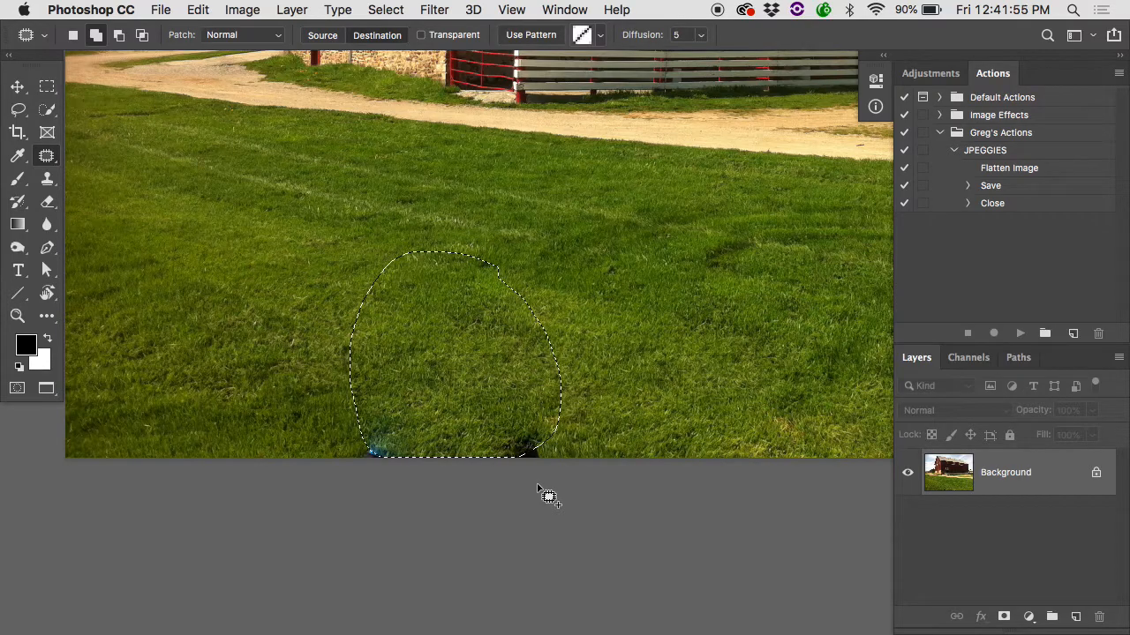
- Examine both lower corners of the patched area along the photo's lower edge
scroll(399, 451, up, 6)
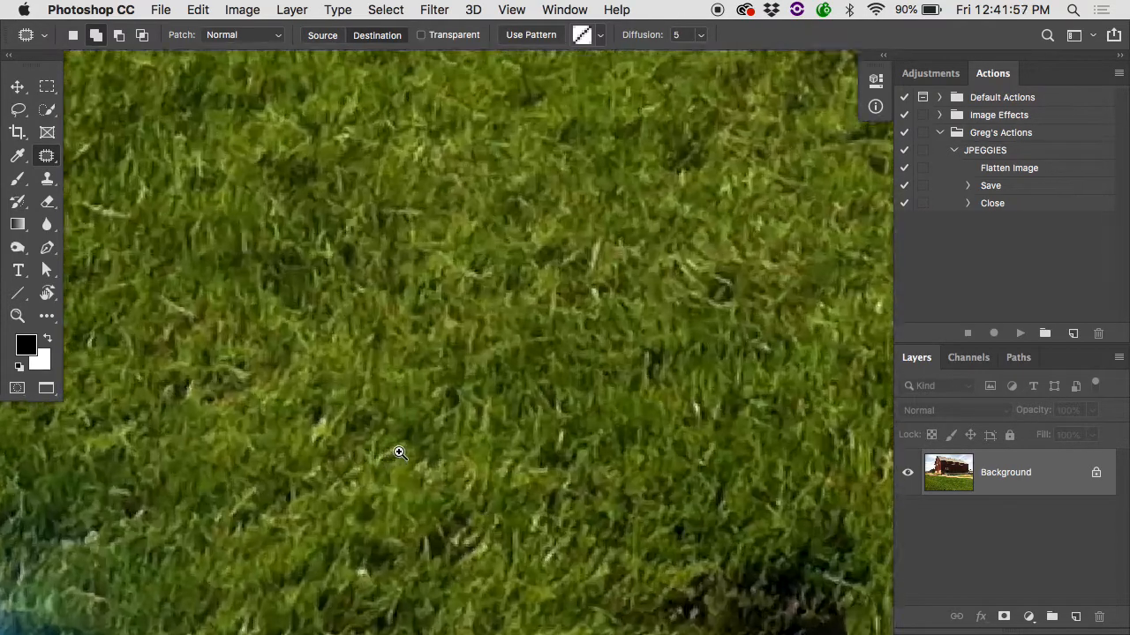
scroll(401, 461, down, 3)
scroll(401, 461, left, 4)
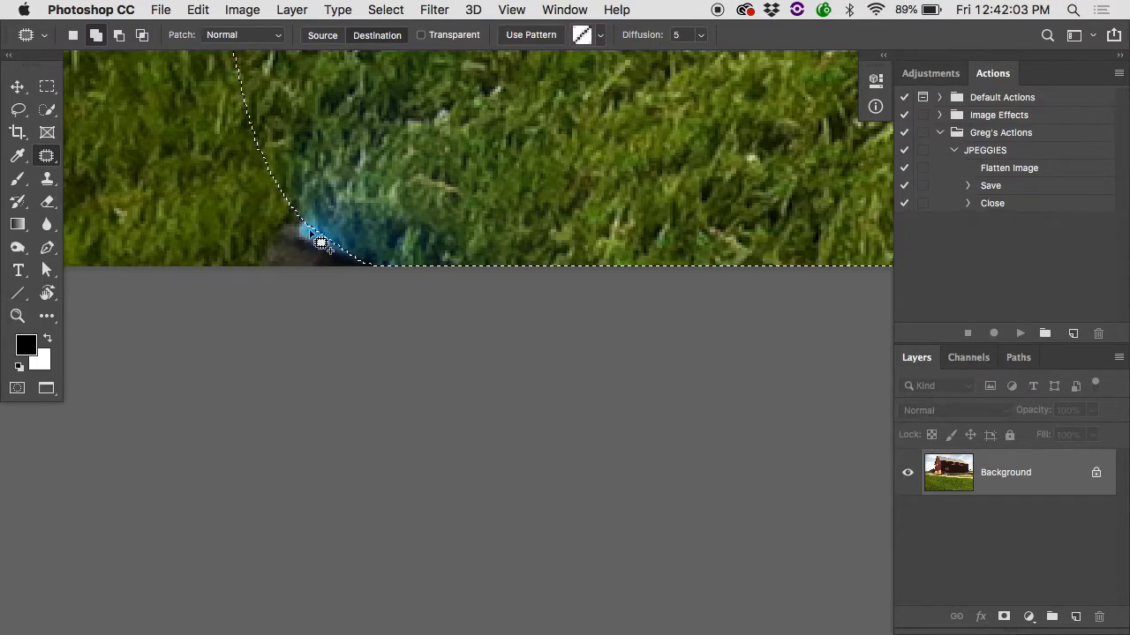
scroll(357, 218, right, 10)
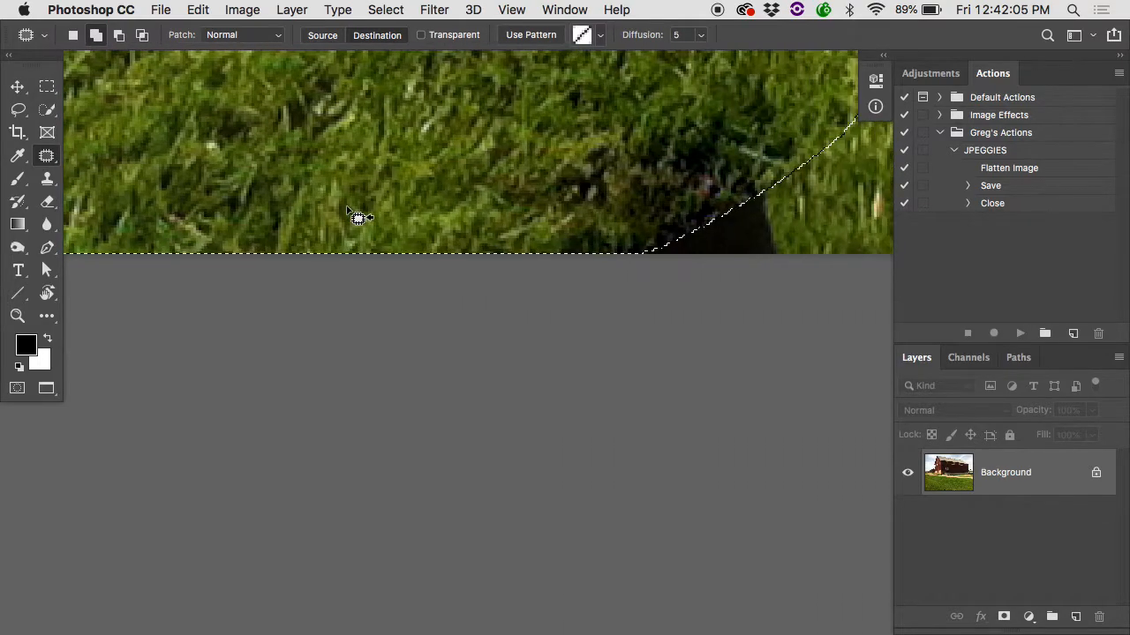
scroll(517, 224, right, 3)
key(super+minus)
key(super+minus)
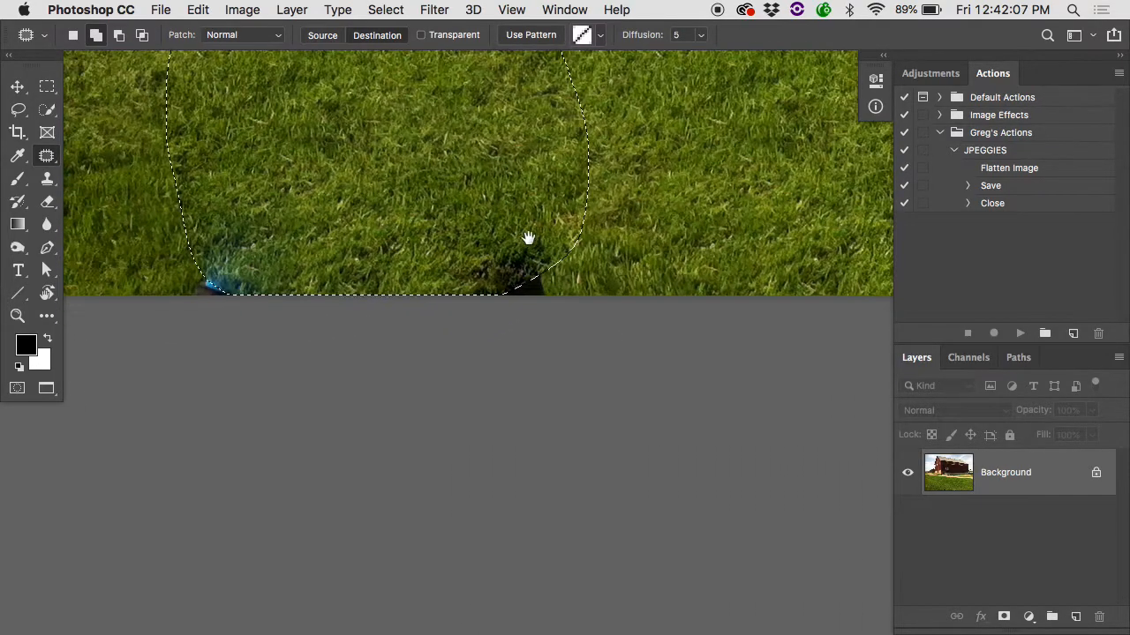
scroll(523, 271, left, 5)
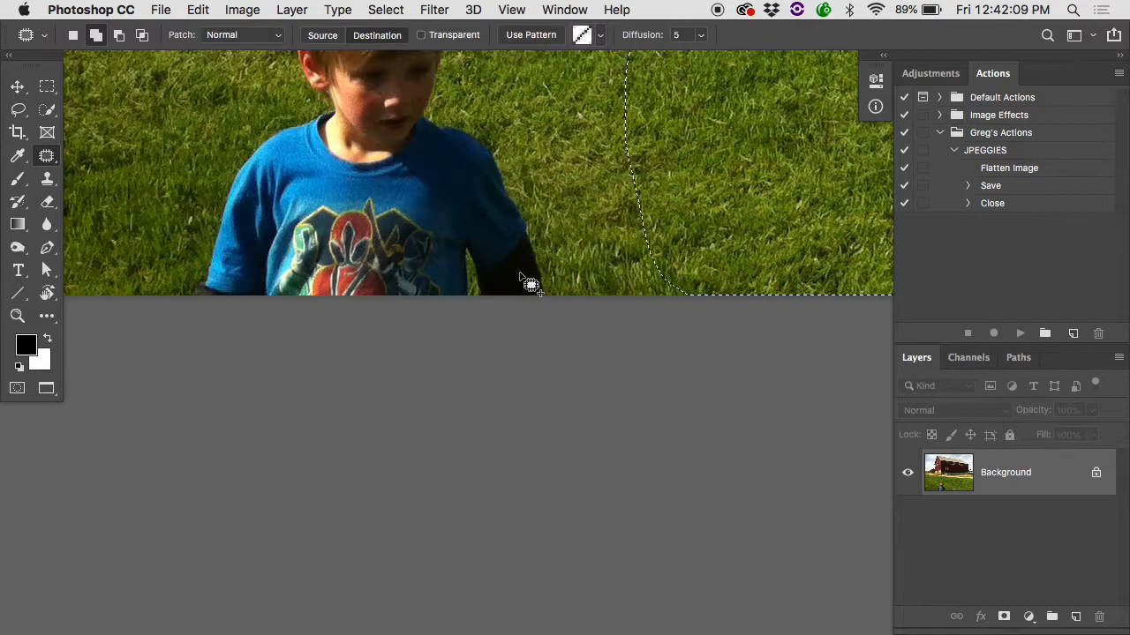
- Extend the grass selection beside the boy with the Lasso so both lower corners reach the photo's bottom edge
alt+click(521, 274)
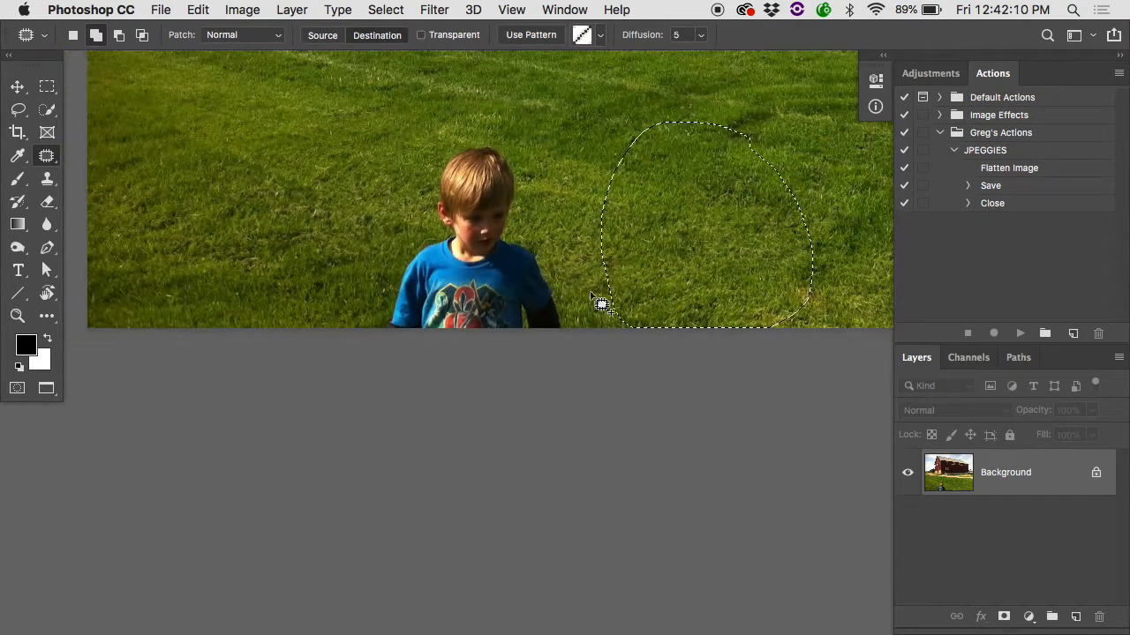
click(20, 109)
mouse_move(630, 257)
mouse_down()
mouse_move(604, 330)
mouse_move(614, 339)
mouse_move(724, 313)
mouse_move(767, 279)
mouse_move(803, 272)
mouse_move(833, 308)
mouse_move(834, 329)
mouse_move(759, 376)
mouse_up()
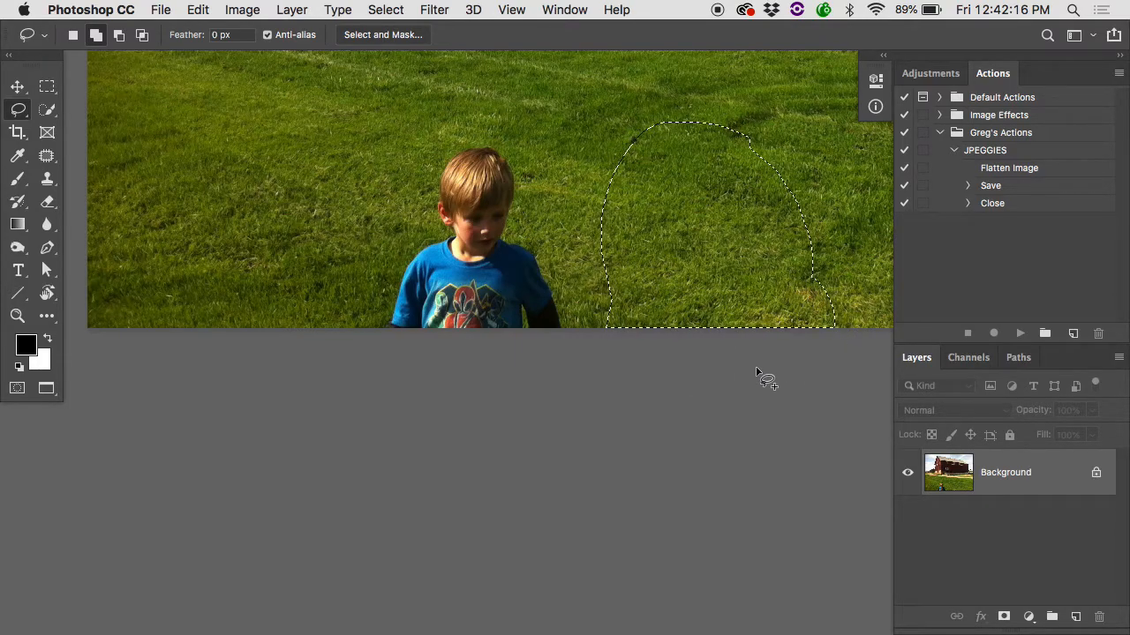
- Place the selected grass over the boy with the Patch tool in Destination mode, adjust its position slightly and clear the selection
click(47, 156)
drag(718, 221, 486, 221)
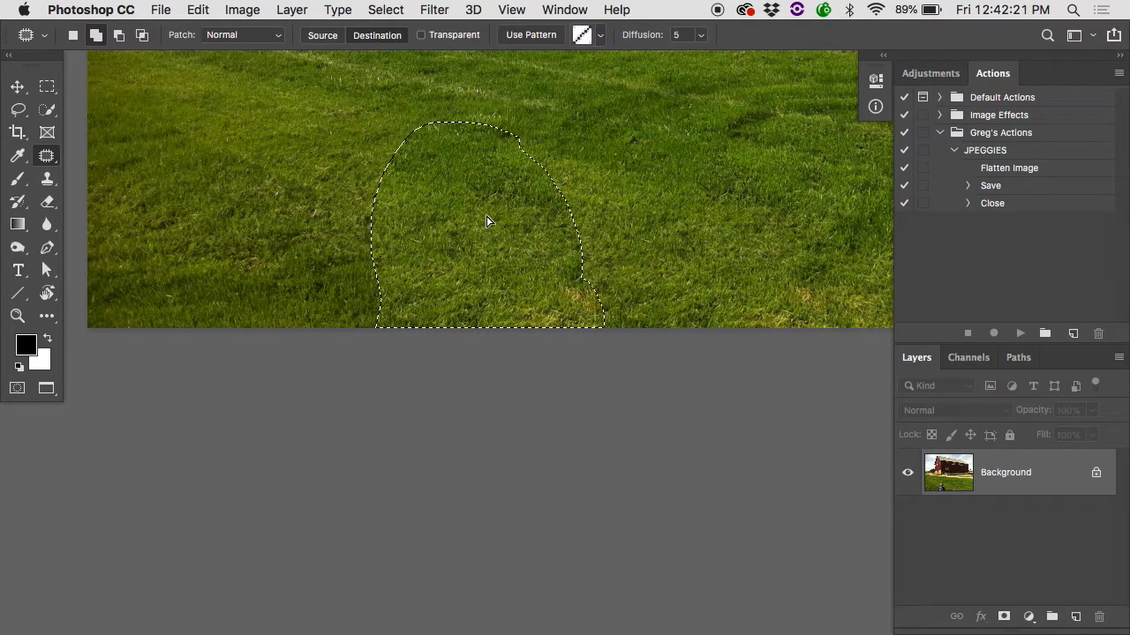
mouse_move(486, 221)
mouse_down()
mouse_move(544, 217)
mouse_move(479, 214)
mouse_up()
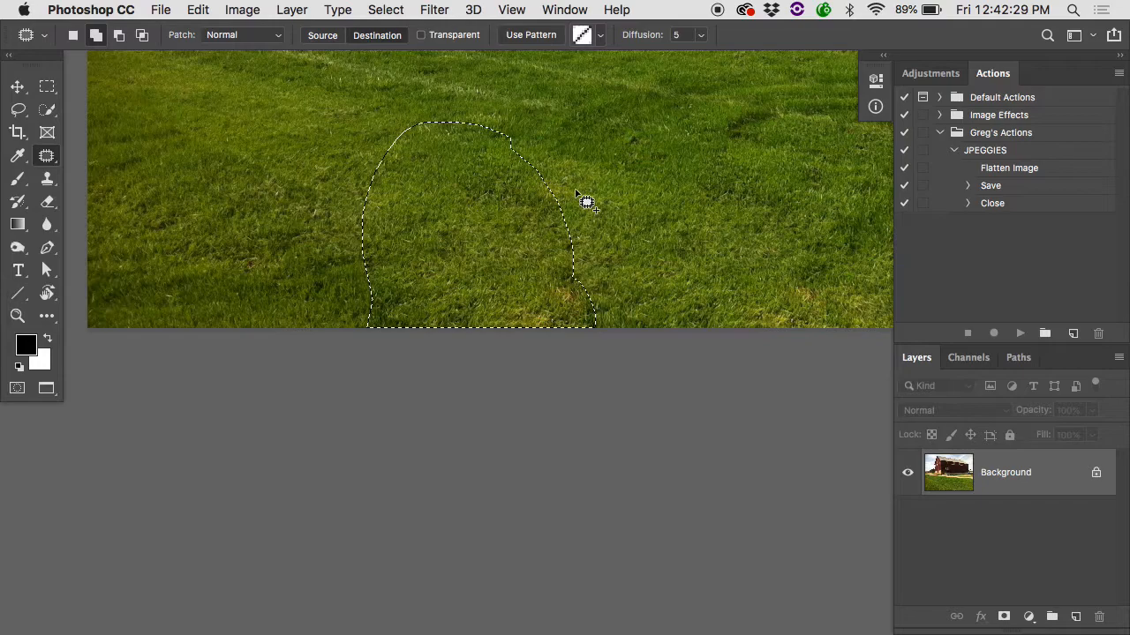
key(super+d)
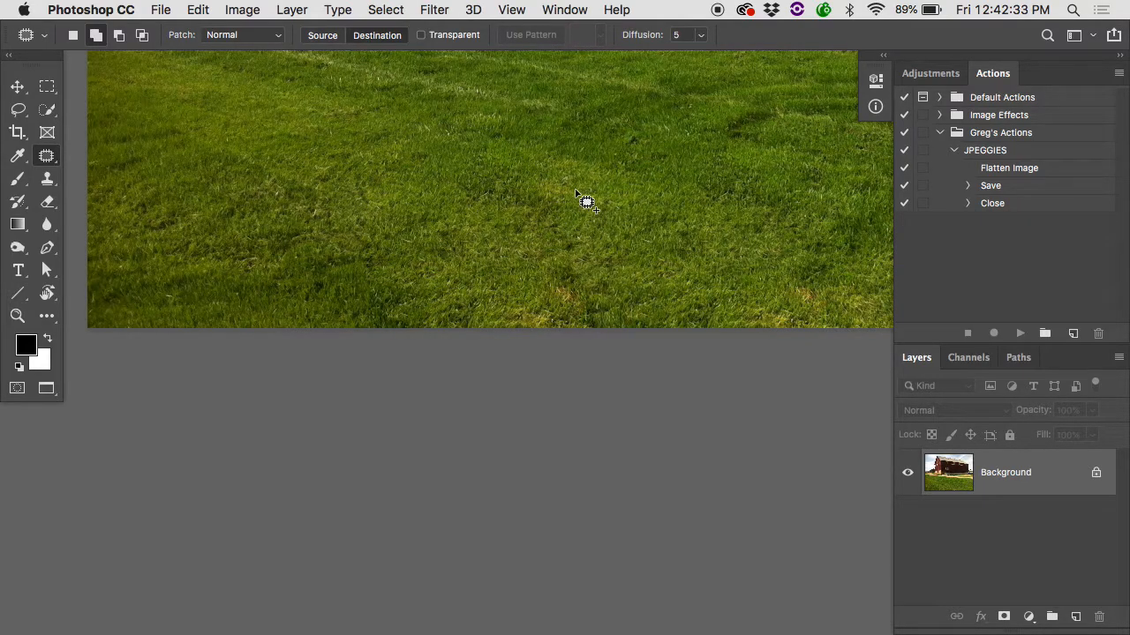
- Retouch the patched grass by cloning nearby grass with a 70 px Clone Stamp, then raise its opacity to 100% and resample
super+click(690, 245)
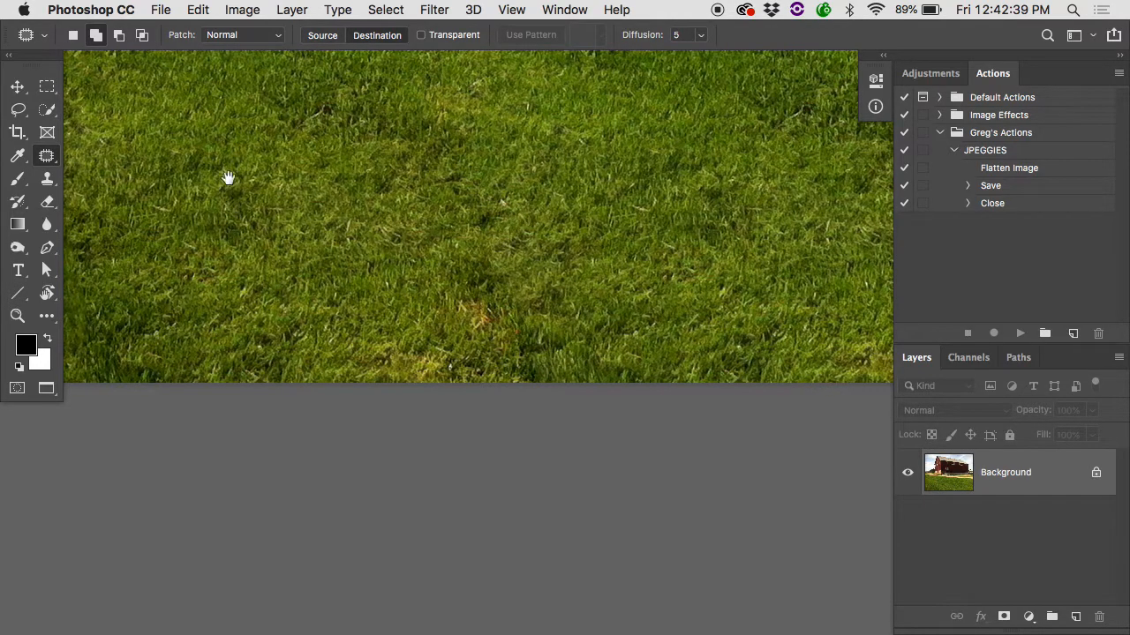
key(s)
key(bracketleft)
key(bracketleft)
key(bracketleft)
key(bracketleft)
key(bracketleft)
key(bracketleft)
key(bracketleft)
key(bracketleft)
key(bracketleft)
alt+click(295, 190)
mouse_move(232, 190)
mouse_down()
mouse_move(243, 212)
mouse_move(236, 202)
mouse_up()
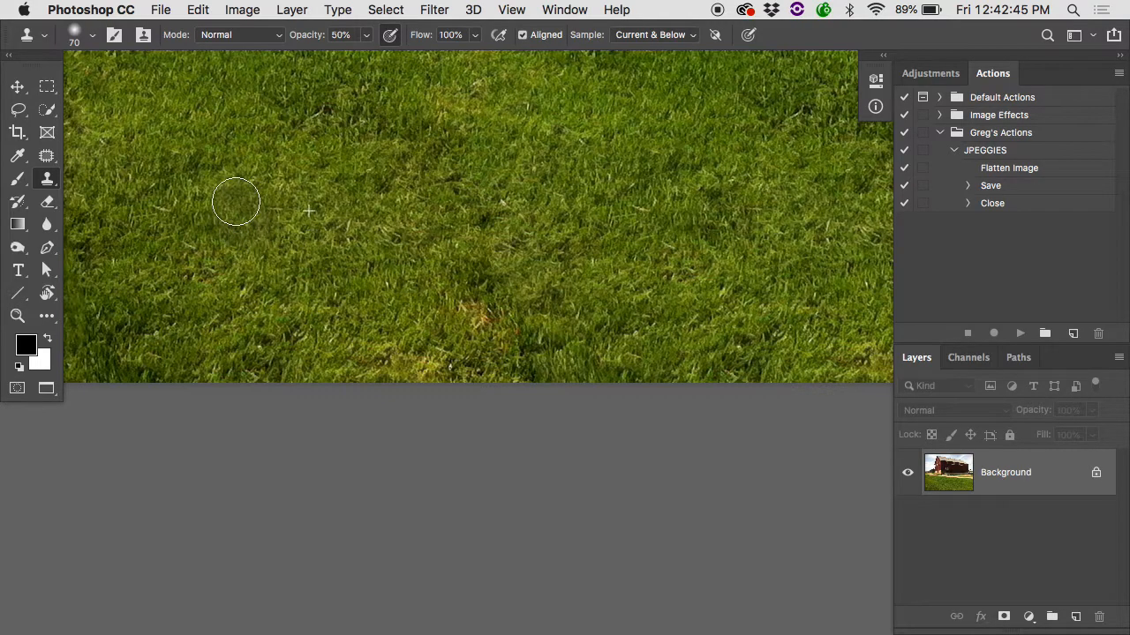
key(0)
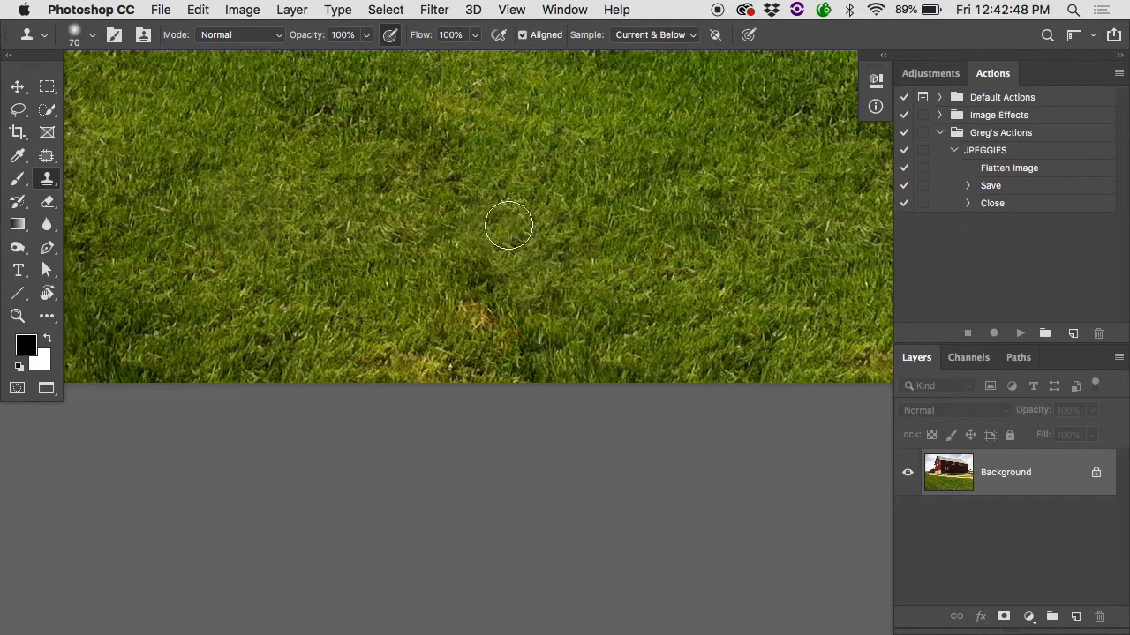
alt+click(547, 238)
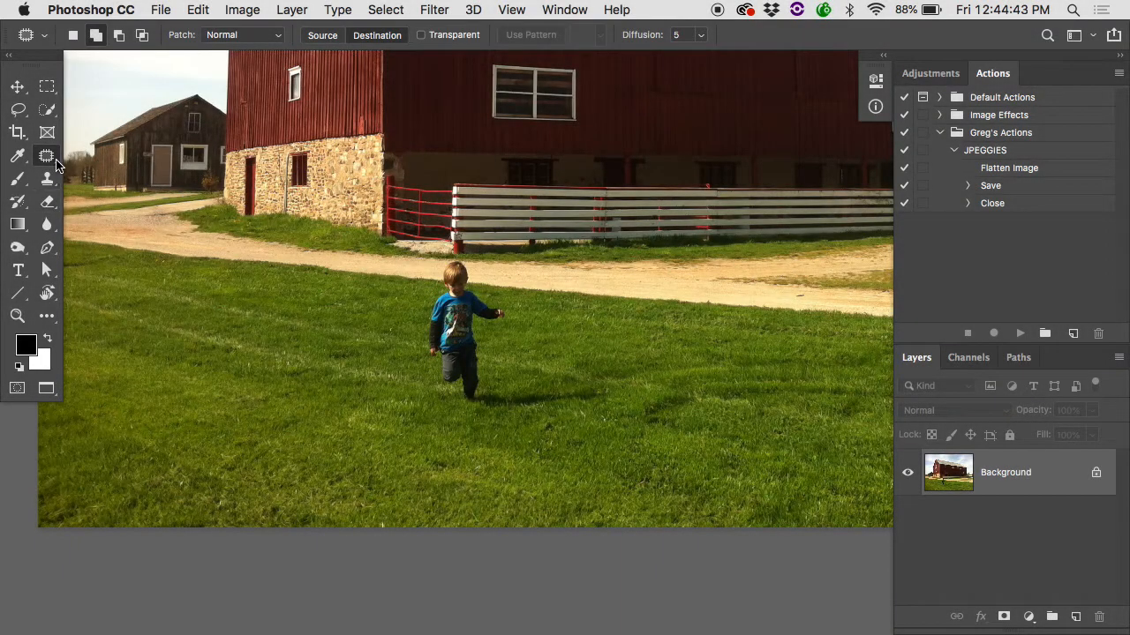
- Outline the running boy and his shadow with the Content-Aware Move tool and shift them left across the lawn
right_click(47, 156)
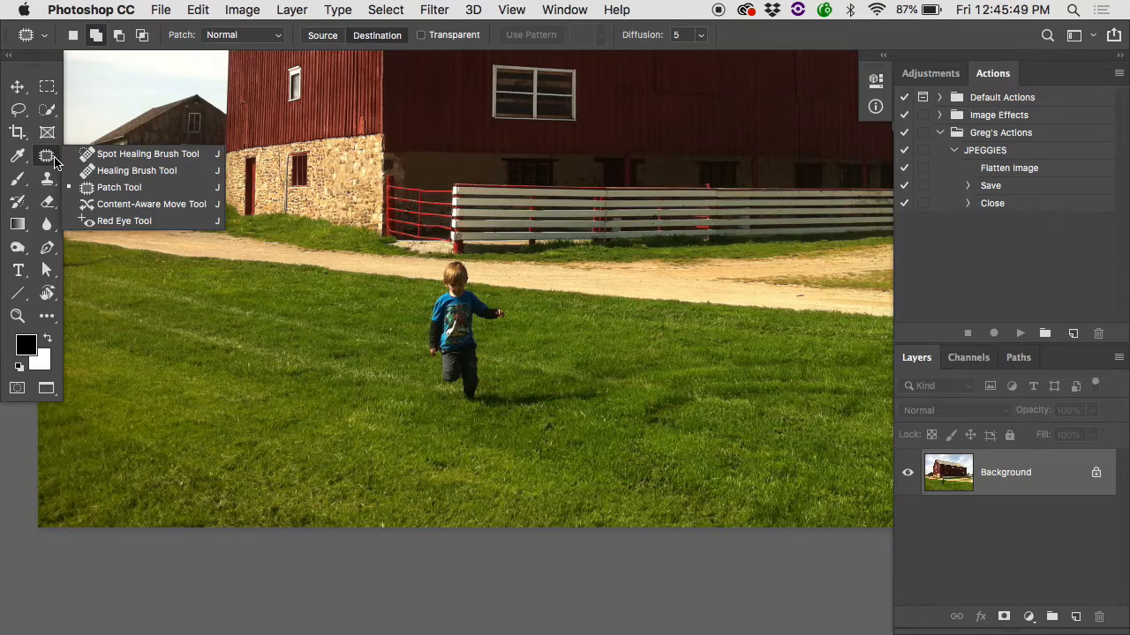
click(127, 205)
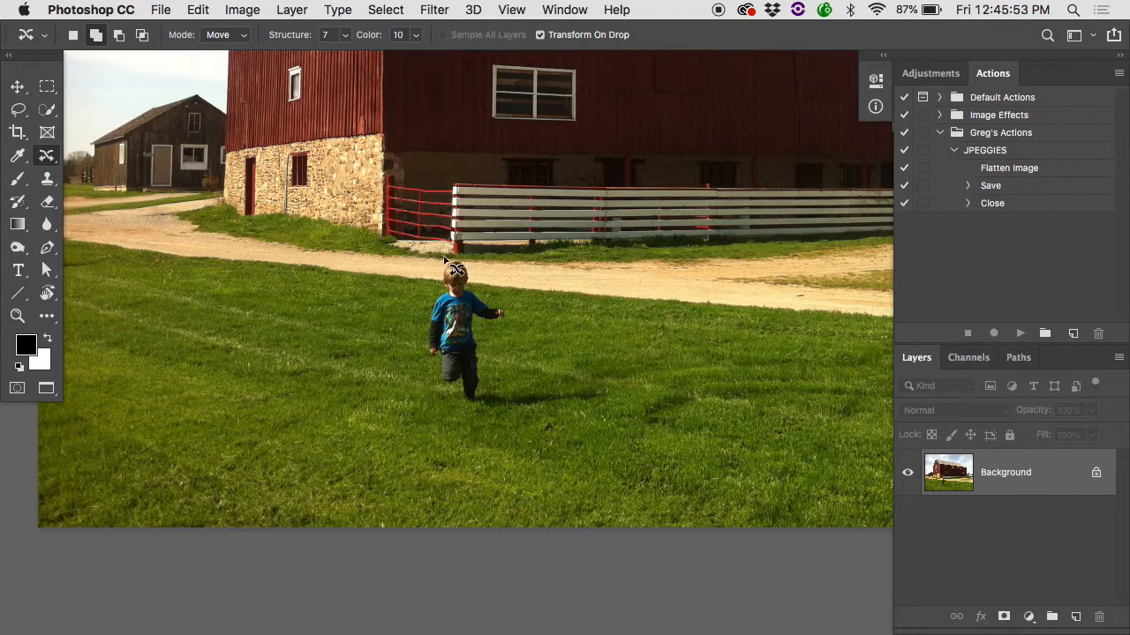
mouse_move(455, 262)
mouse_down()
mouse_move(517, 334)
mouse_move(602, 393)
mouse_move(434, 409)
mouse_move(444, 272)
mouse_up()
drag(459, 325, 243, 307)
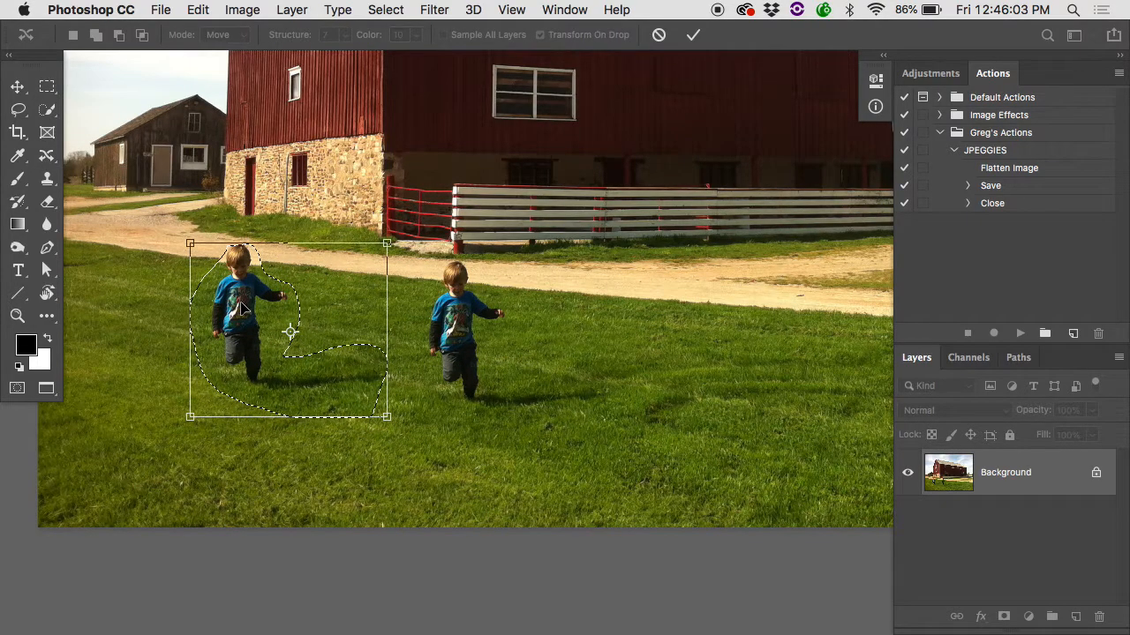
- Nudge the repositioned boy slightly upward toward the path and apply the move
key(Up)
key(Up)
key(Up)
key(Up)
key(Up)
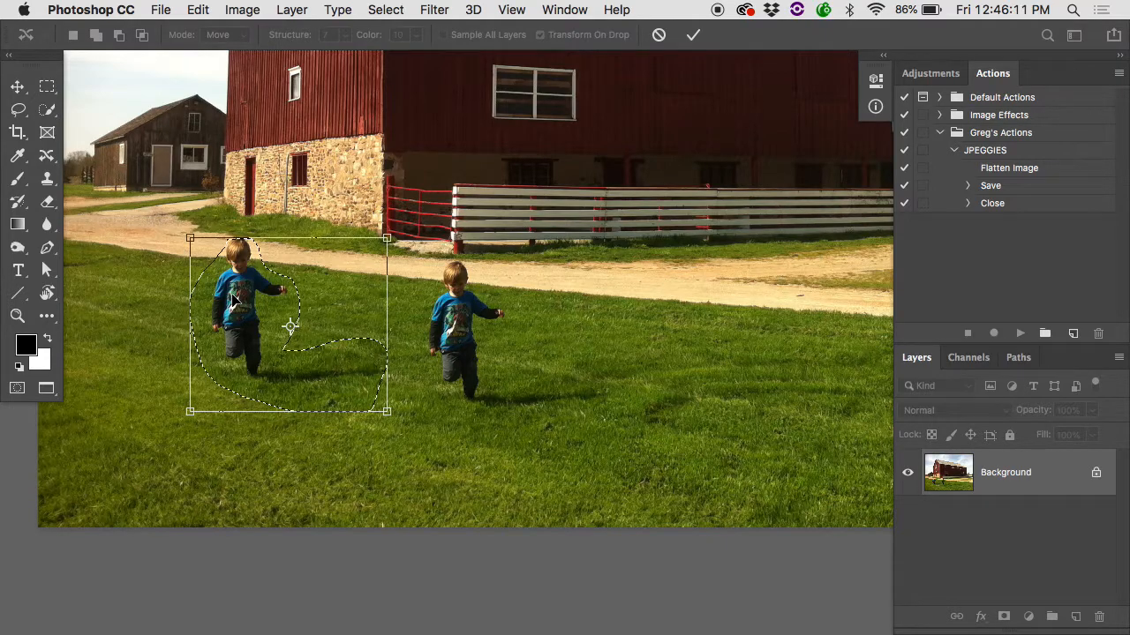
key(Return)
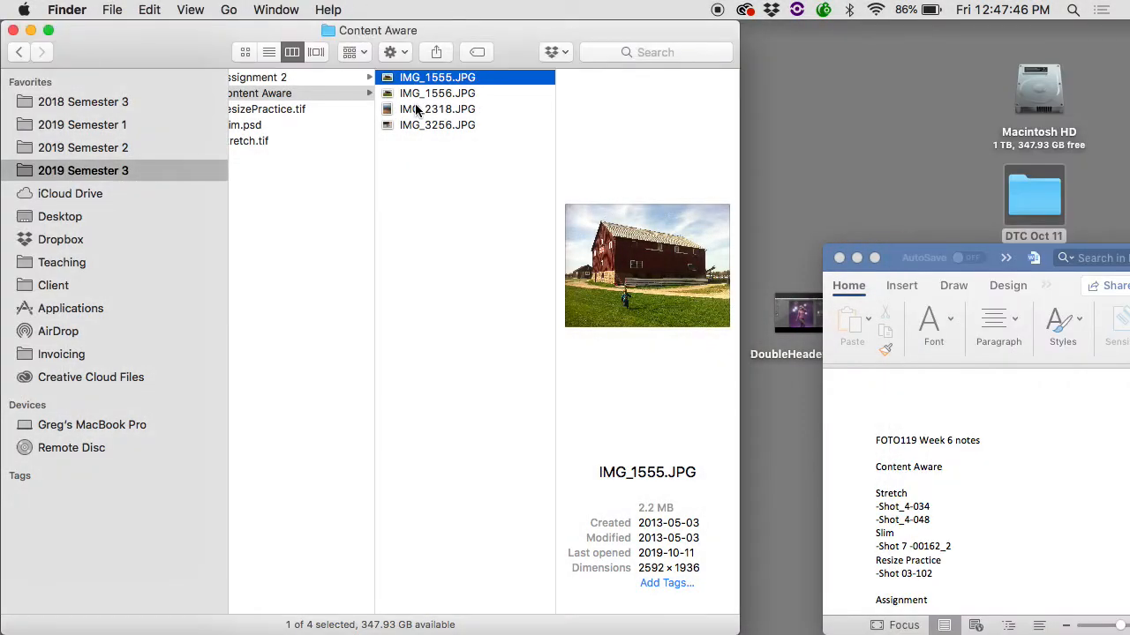
- Open IMG_2318.JPG from the Content Aware folder, using its embedded color profile
double_click(417, 108)
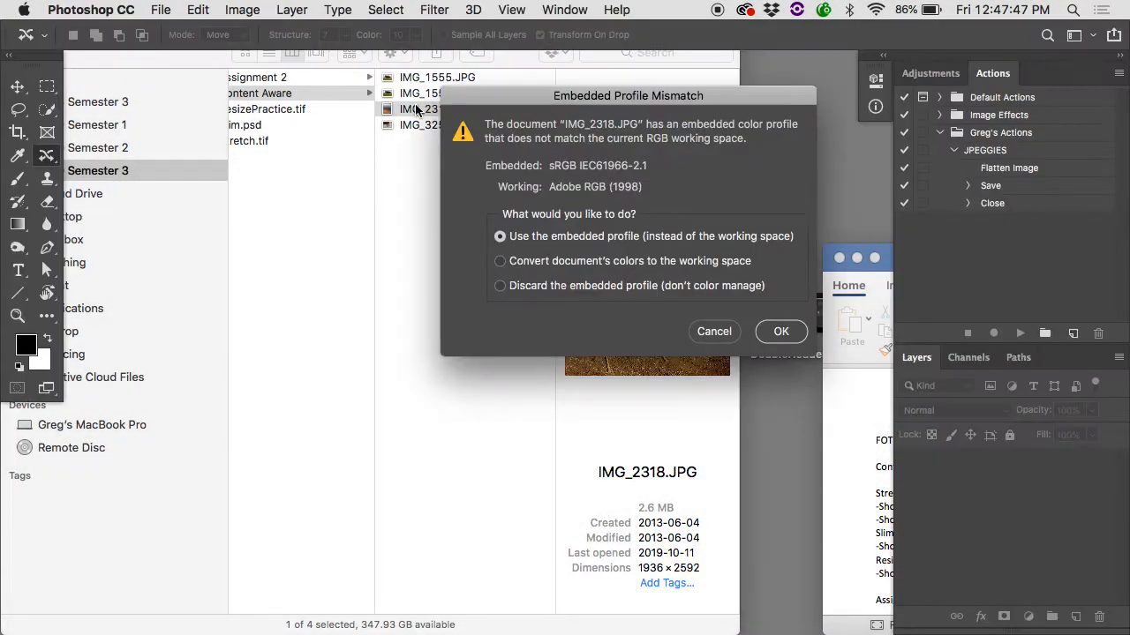
click(783, 331)
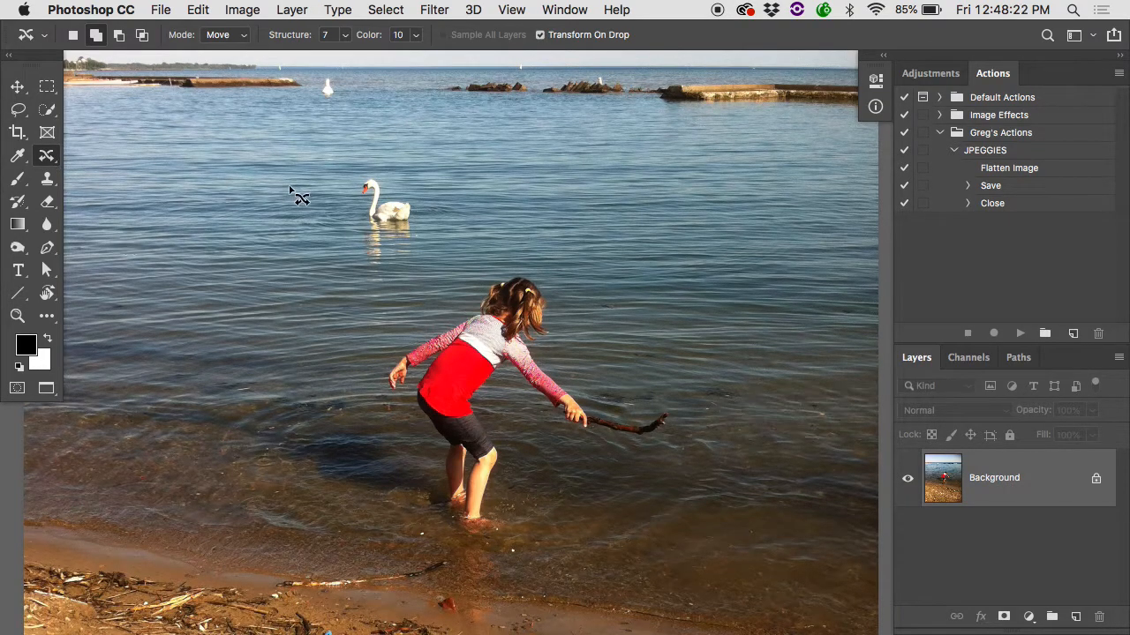
- Try to move the swan without its full reflection to the right side of the water with Content-Aware Move, and undo it
mouse_move(357, 203)
mouse_down()
mouse_move(385, 236)
mouse_move(411, 232)
mouse_move(421, 205)
mouse_move(371, 174)
mouse_move(357, 201)
mouse_move(641, 214)
mouse_move(720, 206)
mouse_up()
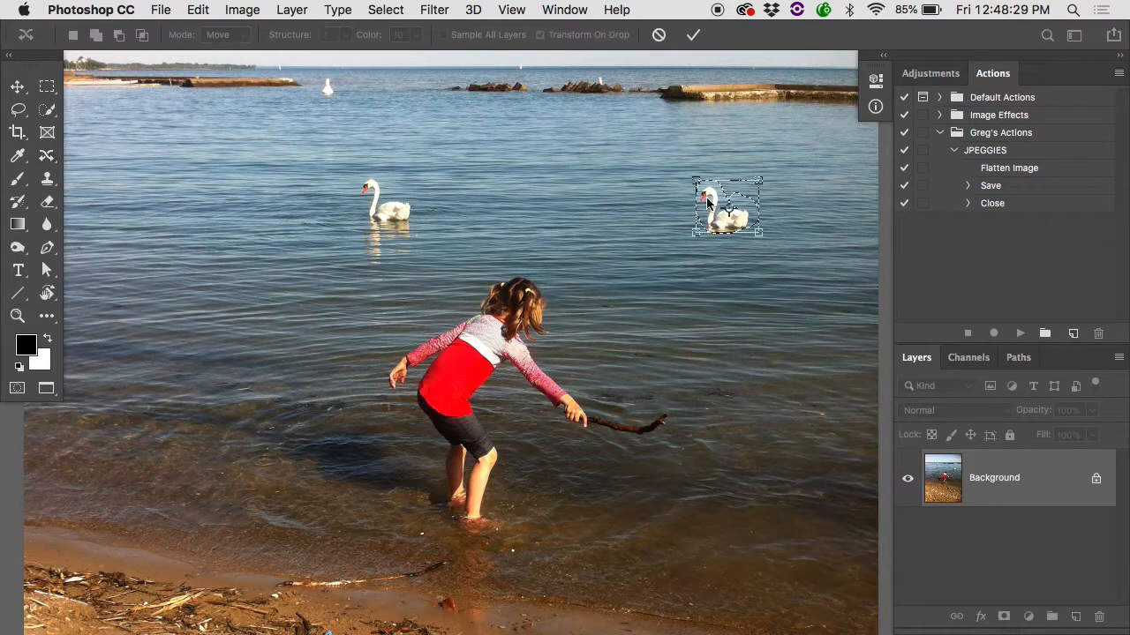
key(Return)
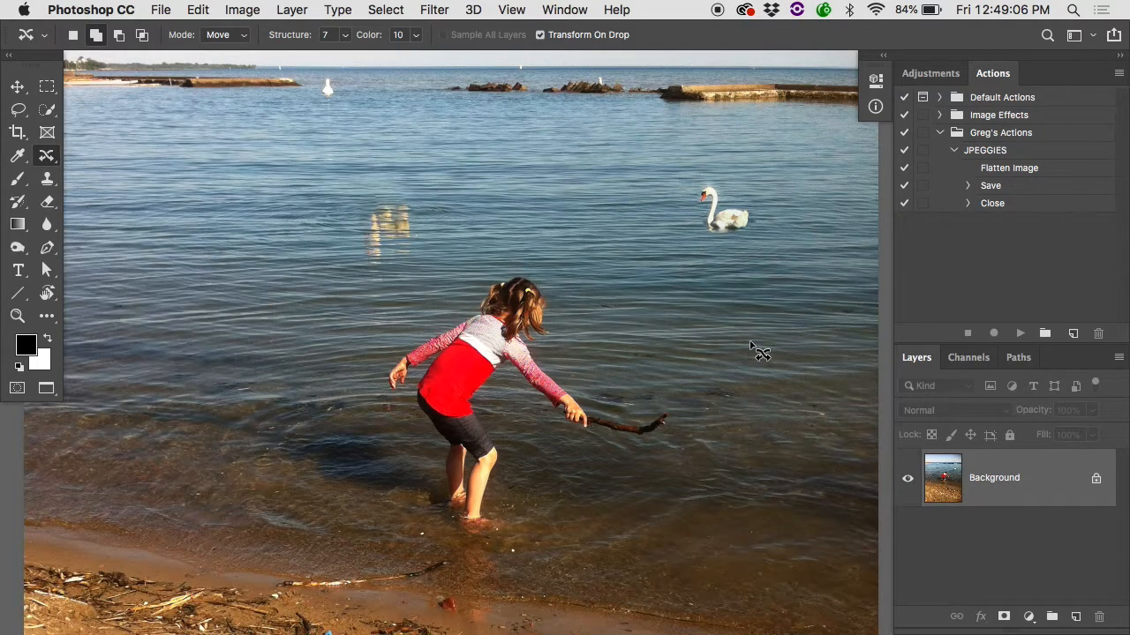
key(super+z)
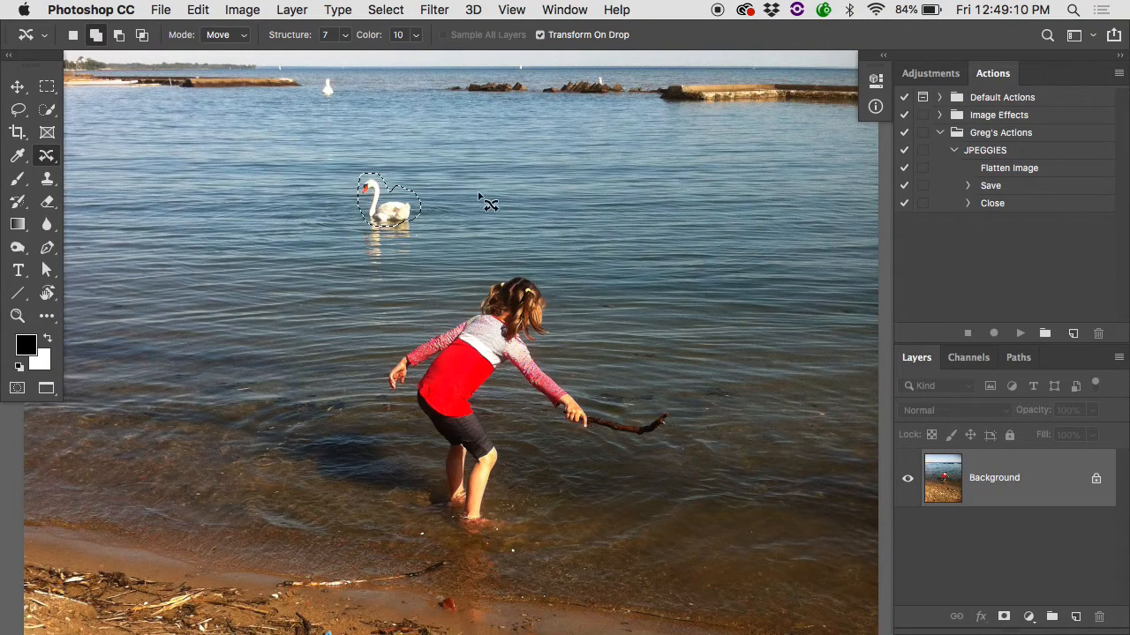
- Add the swan's reflection to the selection with the Lasso, move both right with Content-Aware Move and clear the selection
click(16, 113)
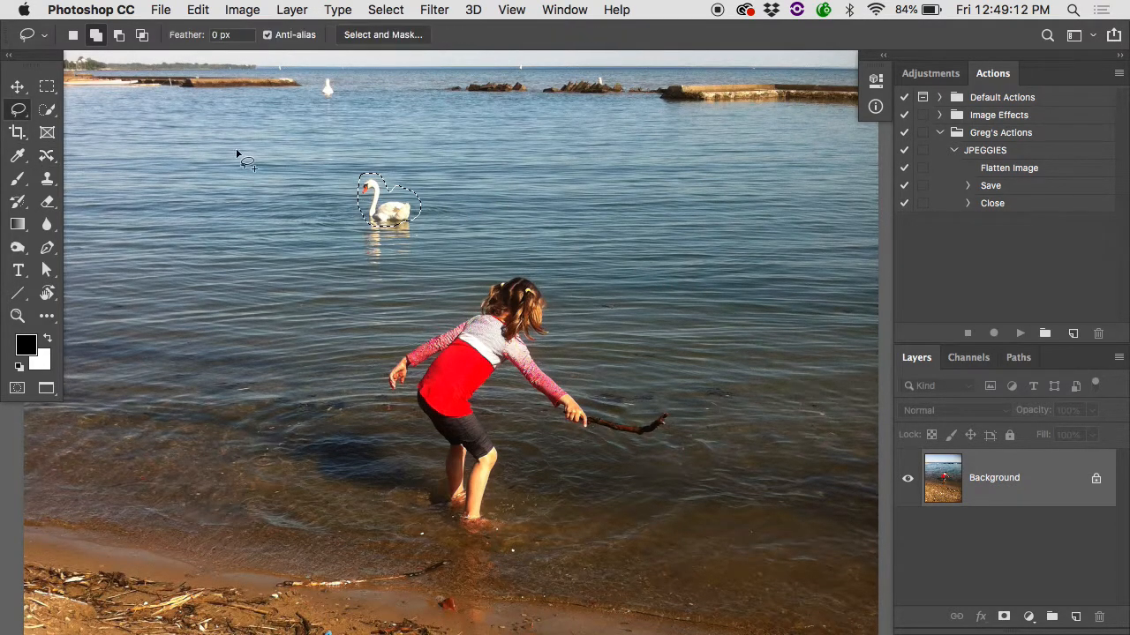
mouse_move(361, 228)
mouse_down()
mouse_move(359, 274)
mouse_move(378, 287)
mouse_move(388, 250)
mouse_move(414, 251)
mouse_move(413, 221)
mouse_up()
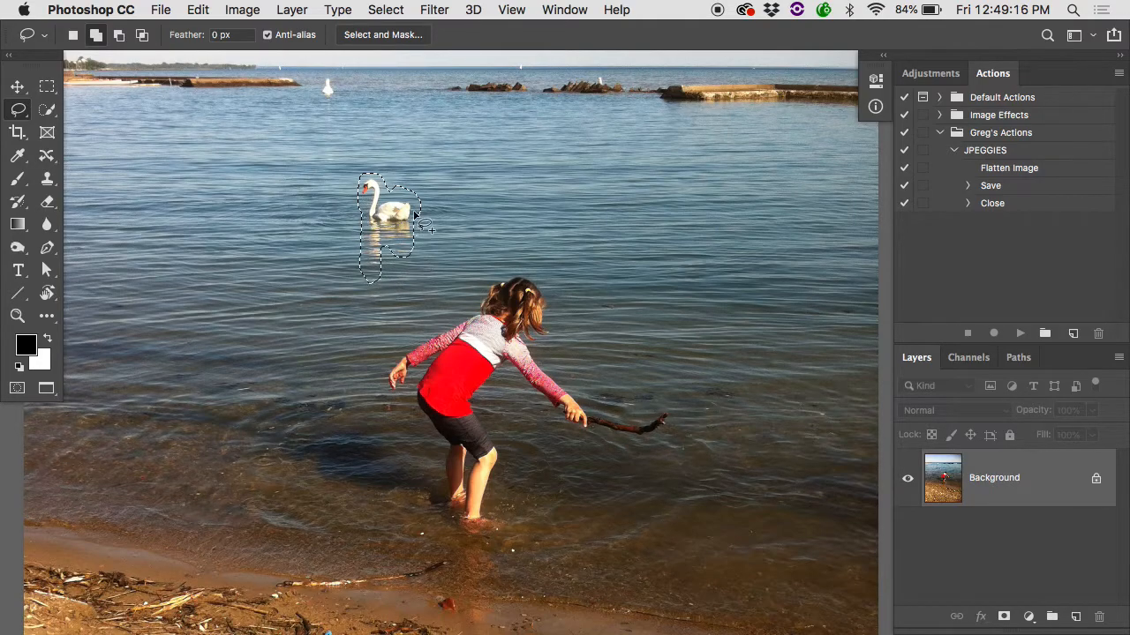
click(47, 155)
drag(364, 179, 740, 205)
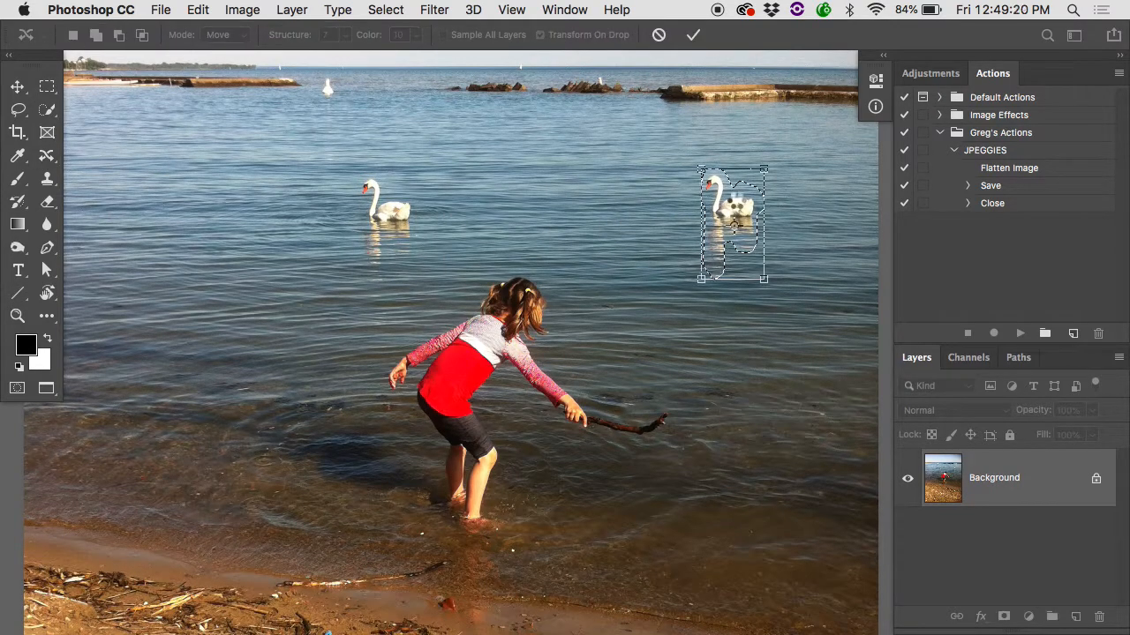
key(Return)
key(super+d)
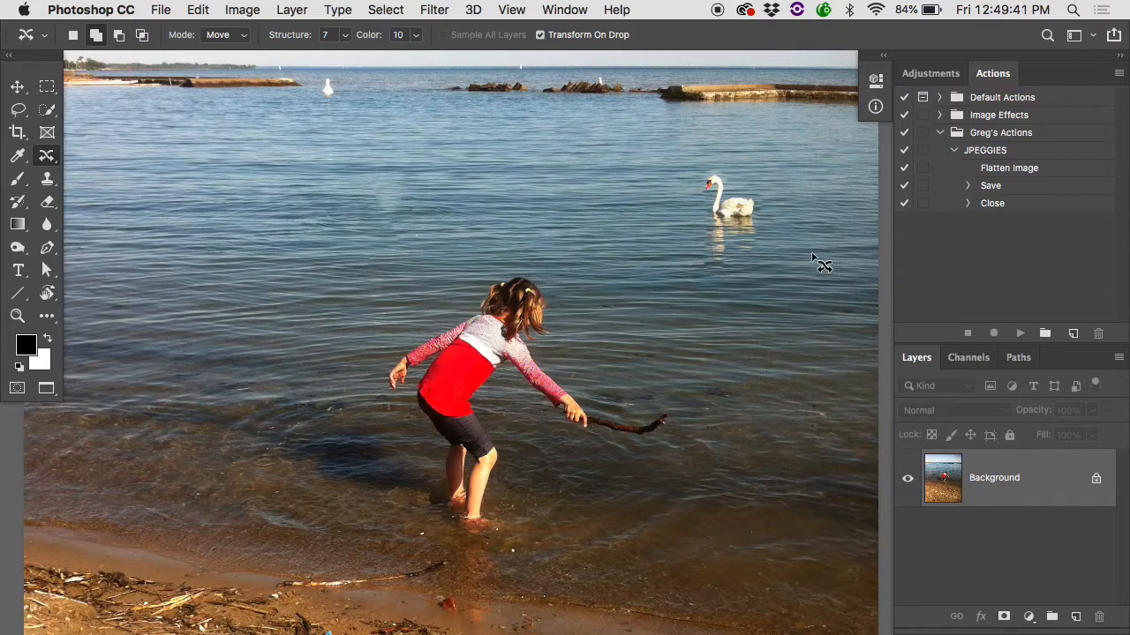
- Examine the relocated swan and the filled water at its original spot up close
scroll(757, 232, up, 5)
scroll(731, 227, right, 4)
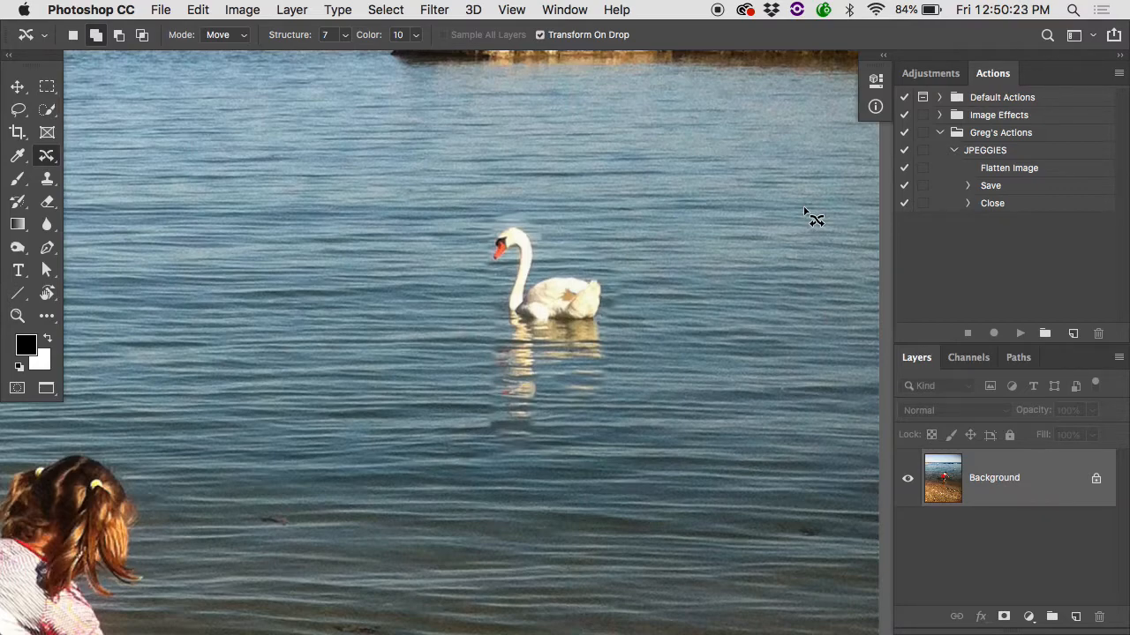
scroll(812, 216, left, 15)
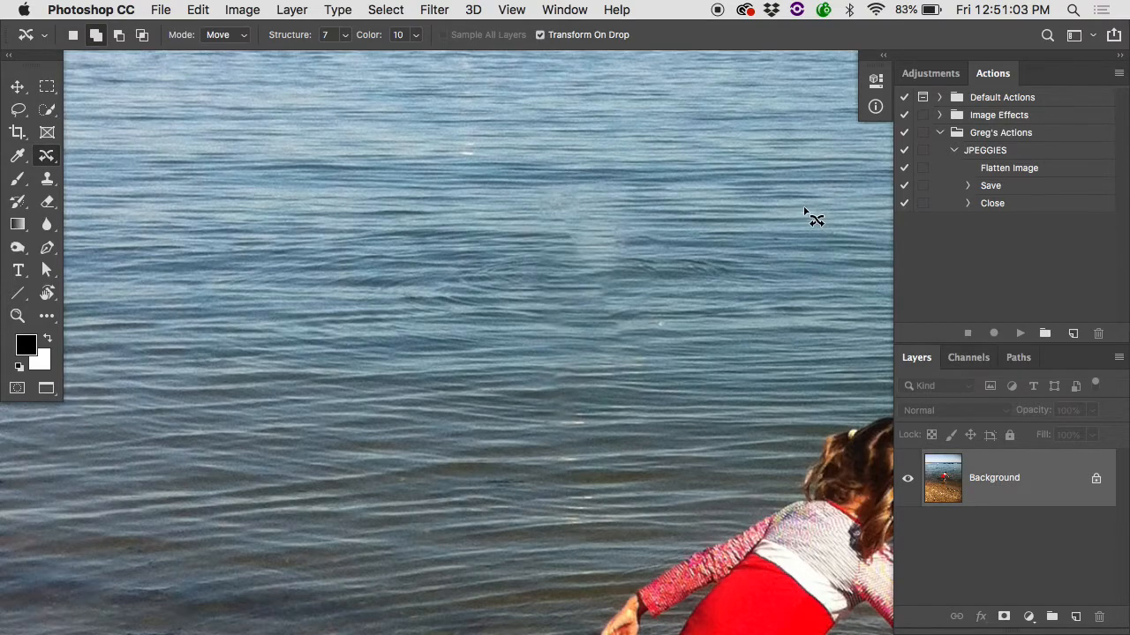
key(super+0)
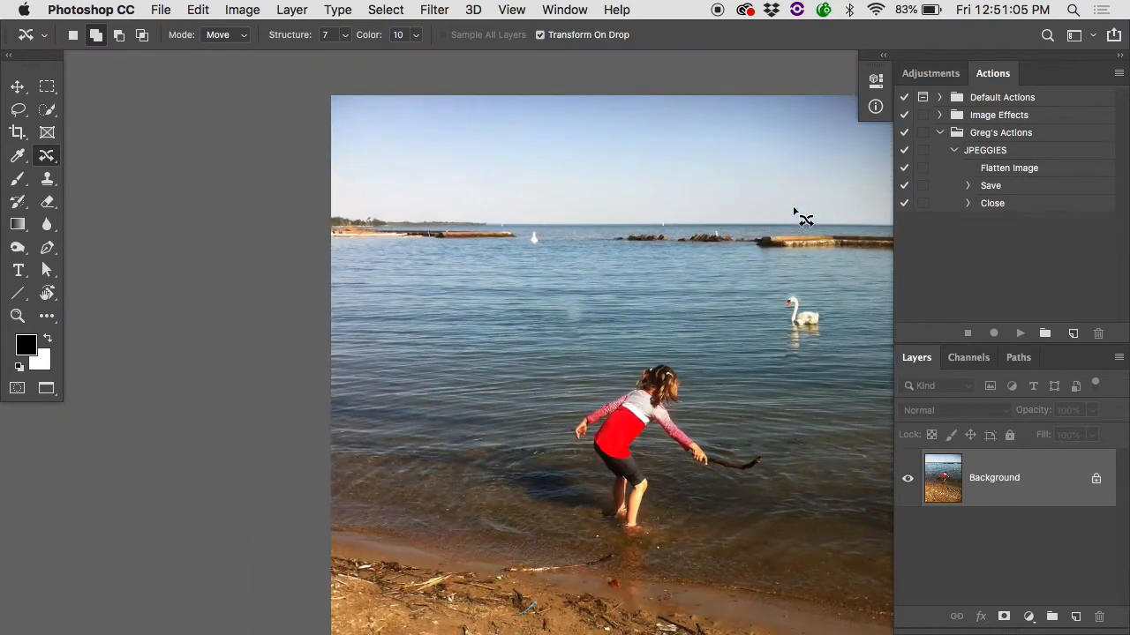
- Undo the Content-Aware Move of the swan and fit the whole photo in view
key(super+z)
key(super+z)
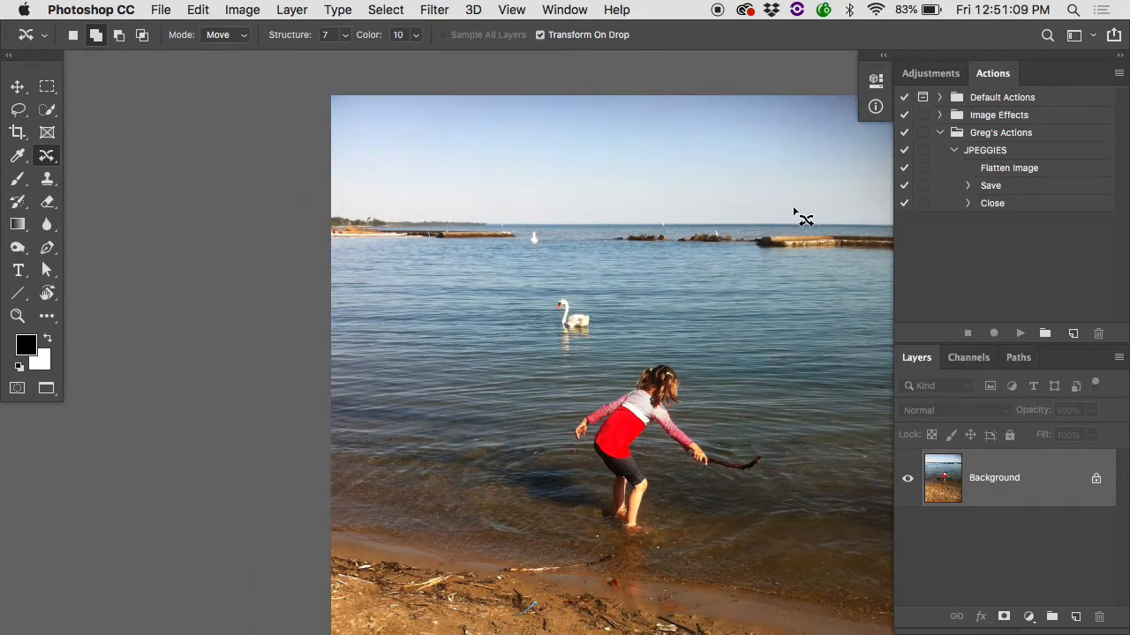
key(super+0)
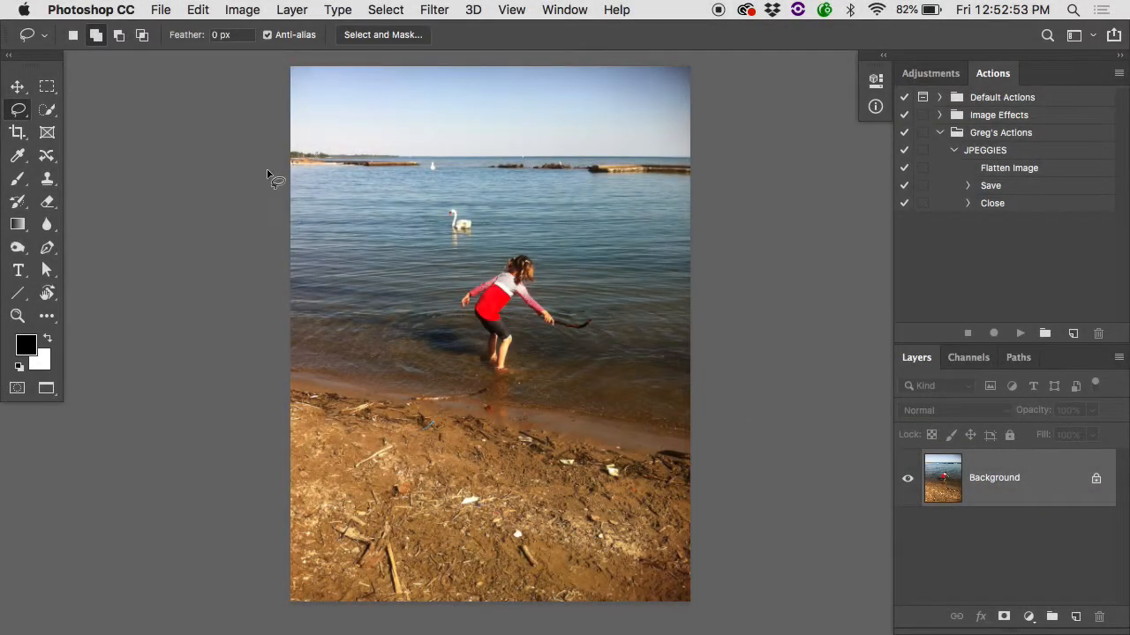
- Lasso the water area containing the swan, copy it to a new layer and move the copy to the right
mouse_move(292, 158)
mouse_down()
mouse_move(508, 159)
mouse_move(546, 184)
mouse_move(563, 228)
mouse_move(551, 296)
mouse_move(451, 352)
mouse_move(343, 356)
mouse_move(219, 310)
mouse_move(200, 167)
mouse_up()
key(super+j)
key(v)
drag(377, 207, 524, 218)
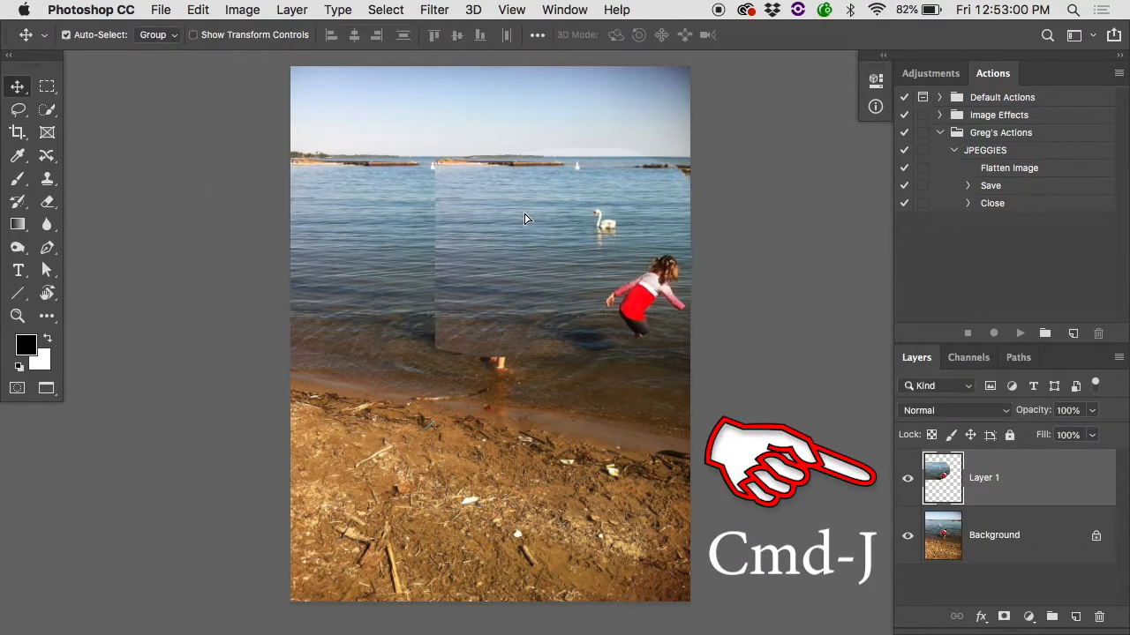
- Hide the copied water behind a black layer mask and paint white with a 400 px brush to reveal the copied swan
alt+click(1002, 618)
key(b)
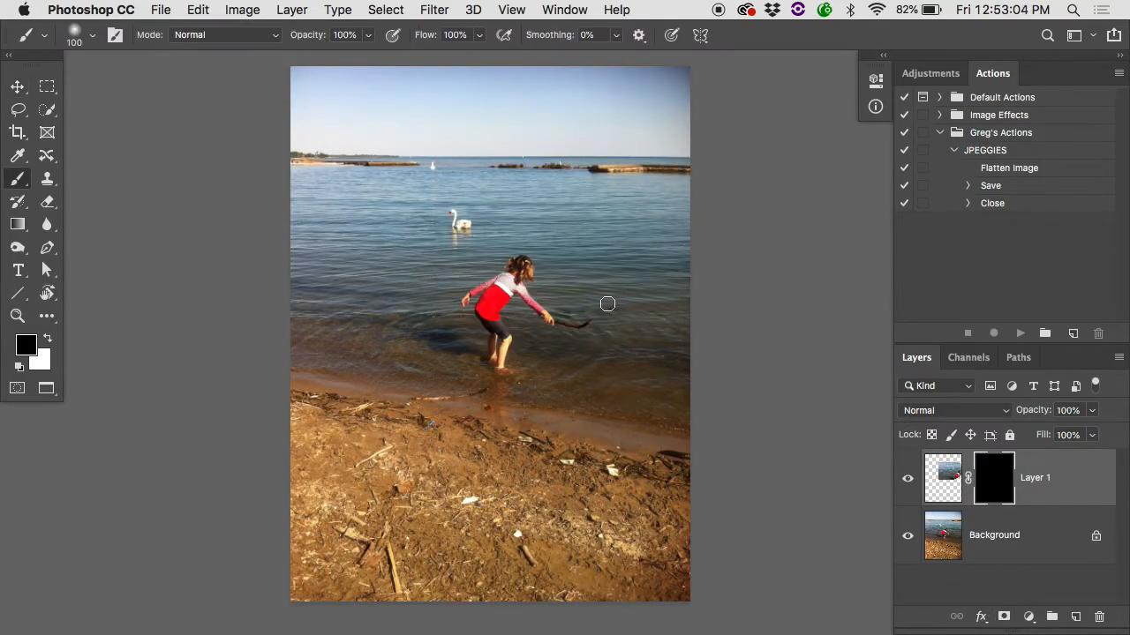
key(bracketright)
key(bracketright)
key(bracketright)
key(bracketright)
key(bracketright)
key(bracketright)
key(x)
mouse_move(550, 227)
mouse_down()
mouse_move(615, 241)
mouse_move(585, 221)
mouse_move(514, 225)
mouse_move(679, 217)
mouse_move(665, 242)
mouse_move(602, 250)
mouse_move(665, 278)
mouse_move(630, 297)
mouse_up()
- Paint white on the mask over the original swan to cover it with the copied water
key(x)
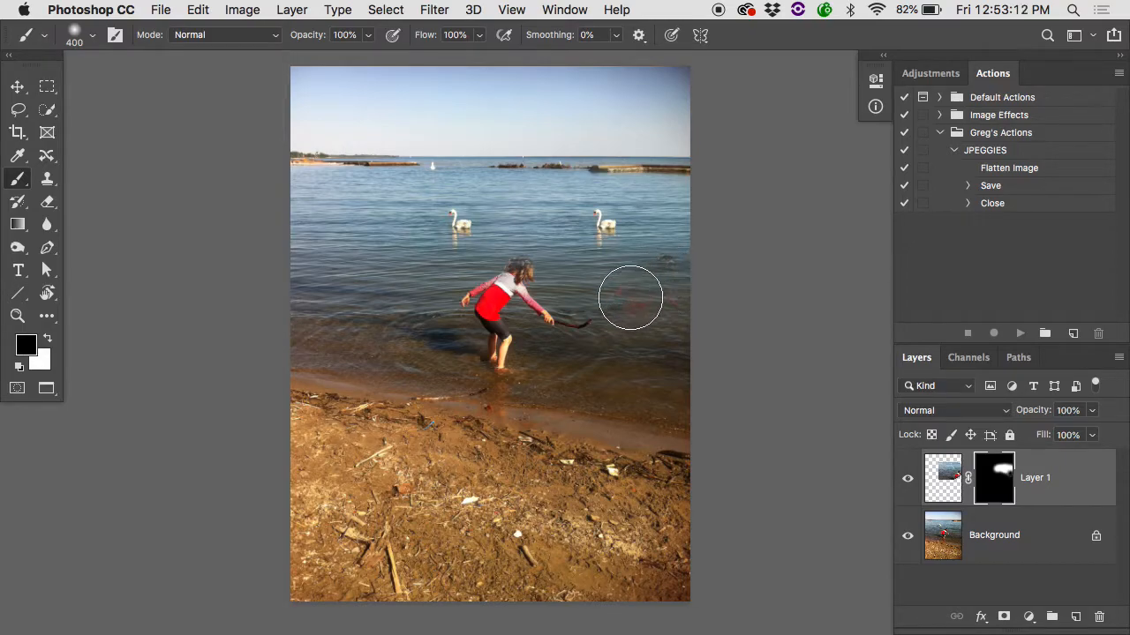
key(x)
drag(450, 220, 500, 217)
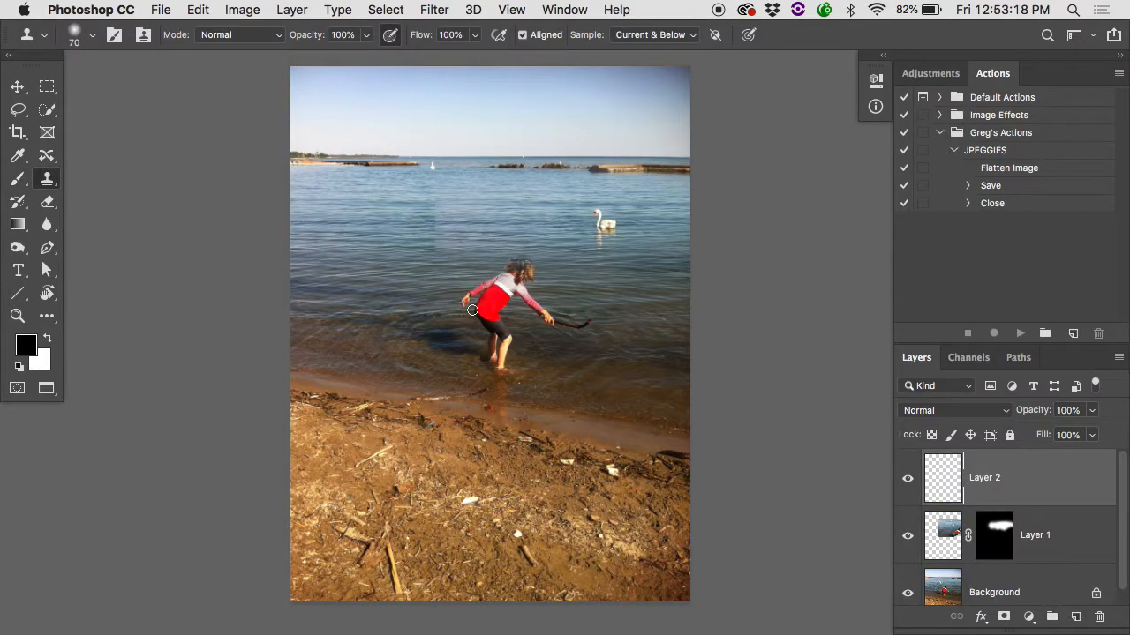
- Enlarge the Clone Stamp to 250 px and blend the water seam near the original swan's spot on the empty top layer
key(bracketright)
key(bracketright)
key(bracketright)
key(bracketright)
key(bracketright)
key(bracketright)
key(bracketright)
key(bracketright)
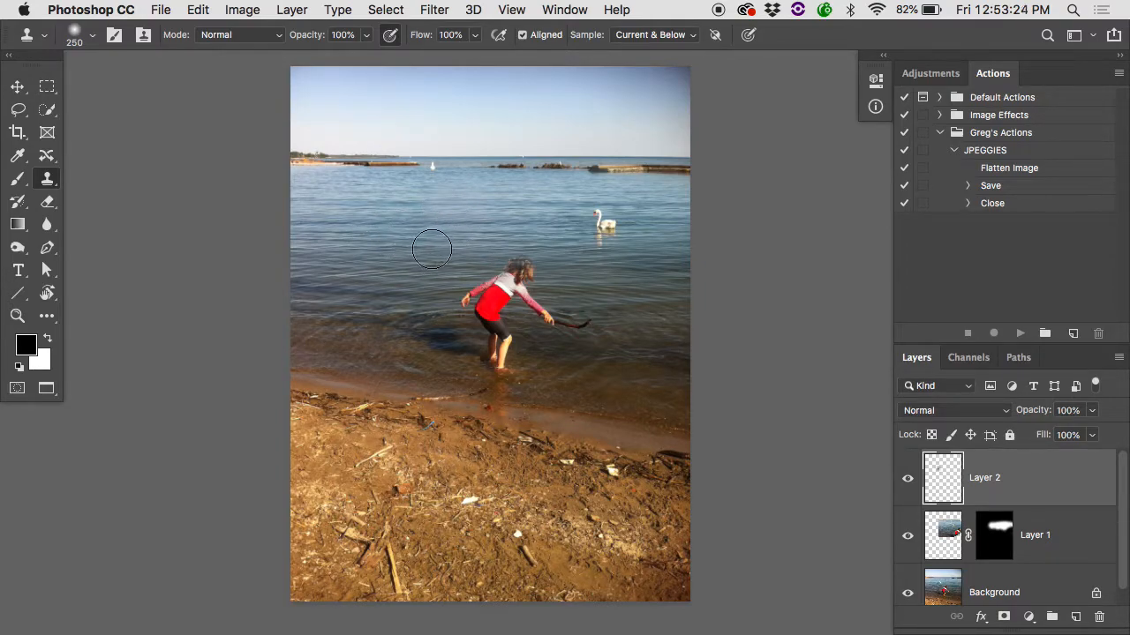
- Compare the retouched photo with the original by repeatedly isolating the Background layer
alt+click(908, 591)
alt+click(908, 591)
alt+click(908, 592)
alt+click(908, 591)
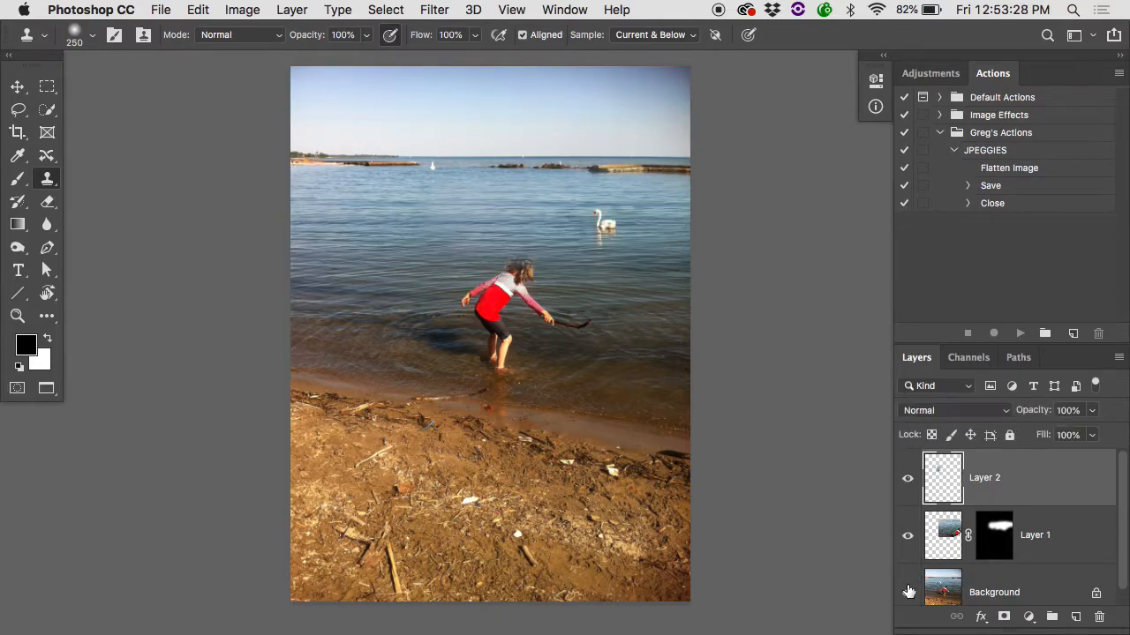